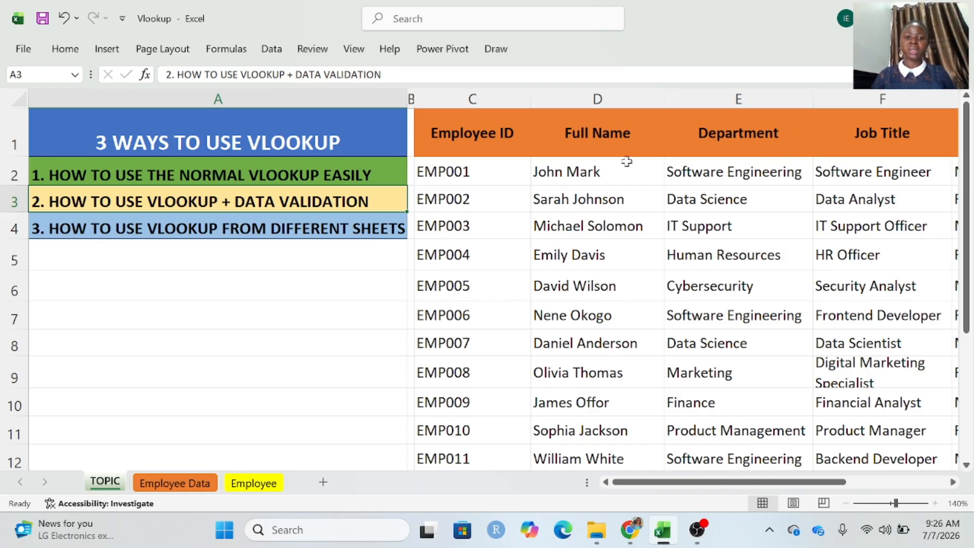
- On the Employee Data sheet, start a VLOOKUP formula in cell K2 under the SALARY heading
{"action": "left_click", "coordinate": [183, 485]}
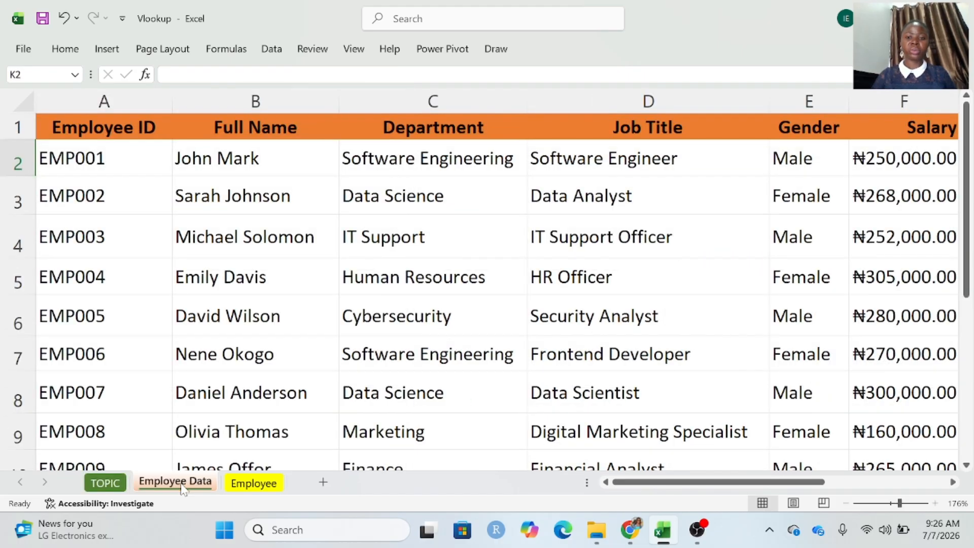
{"action": "scroll", "coordinate": [572, 353], "scroll_direction": "right", "scroll_amount": 5}
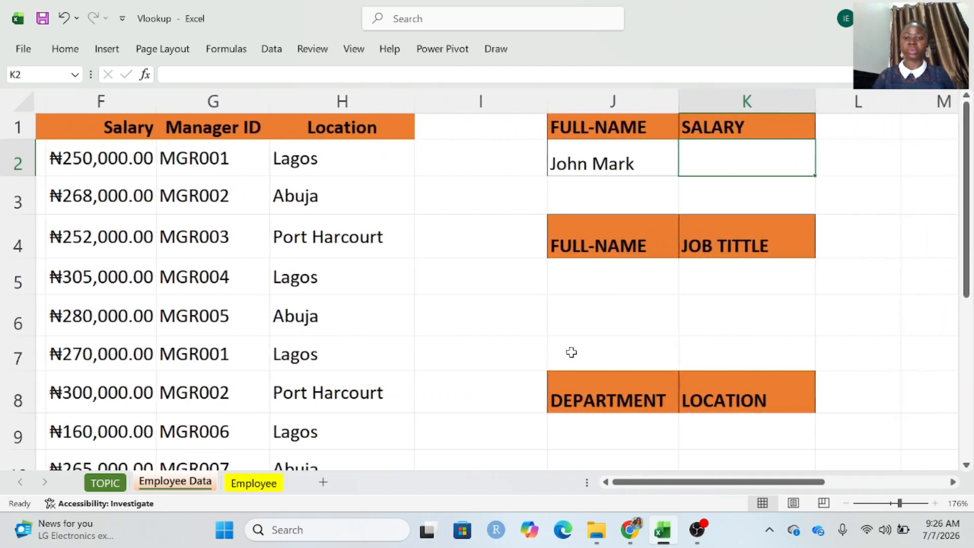
{"action": "scroll", "coordinate": [572, 352], "scroll_direction": "right", "scroll_amount": 3}
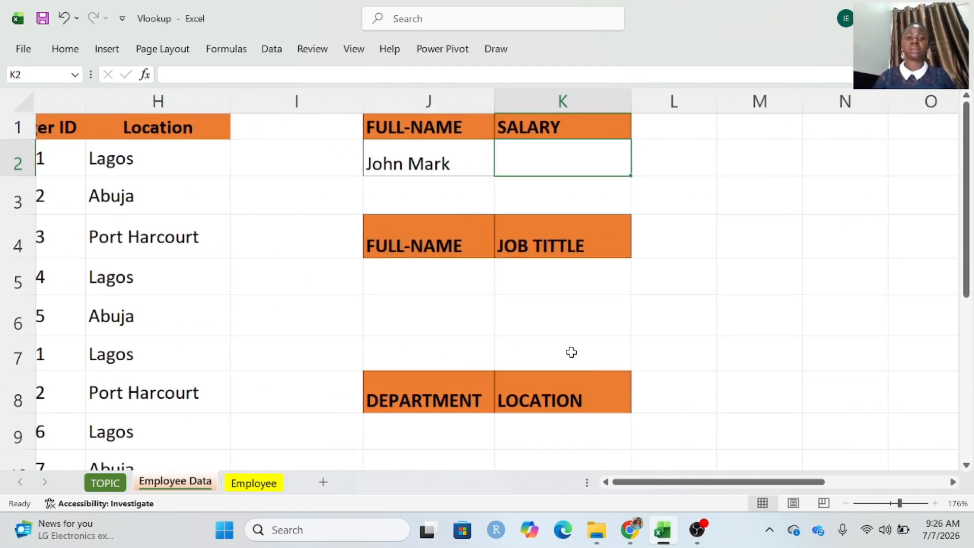
{"action": "scroll", "coordinate": [572, 353], "scroll_direction": "right", "scroll_amount": 1}
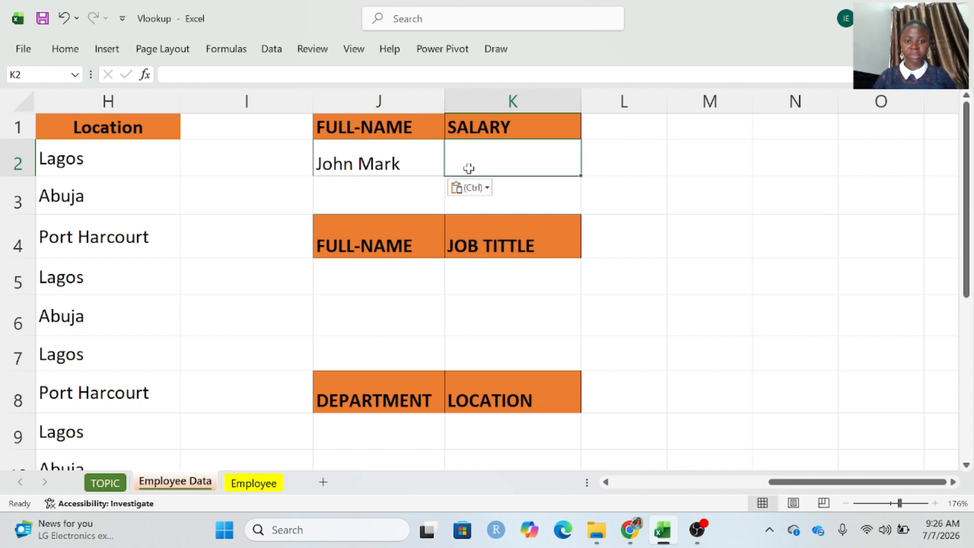
{"action": "type", "text": "="}
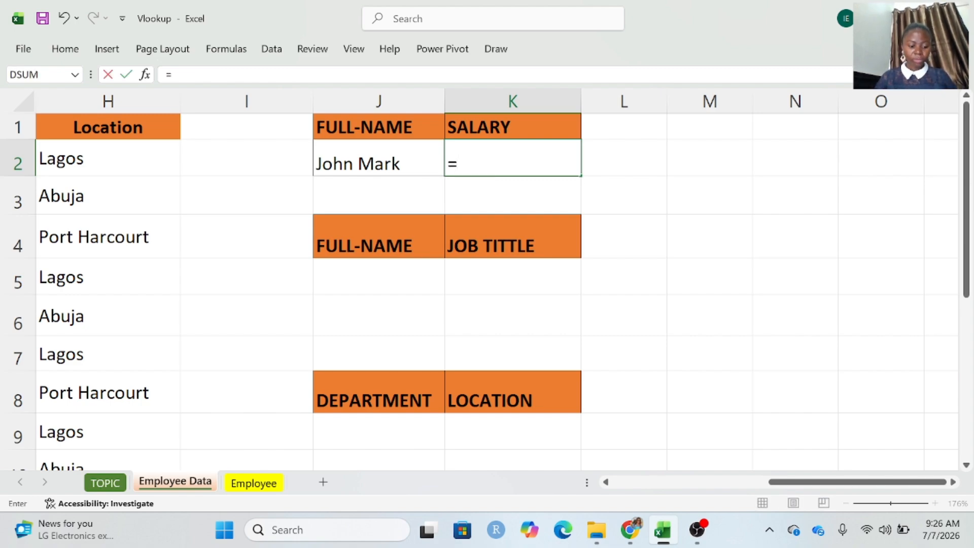
{"action": "type", "text": "V"}
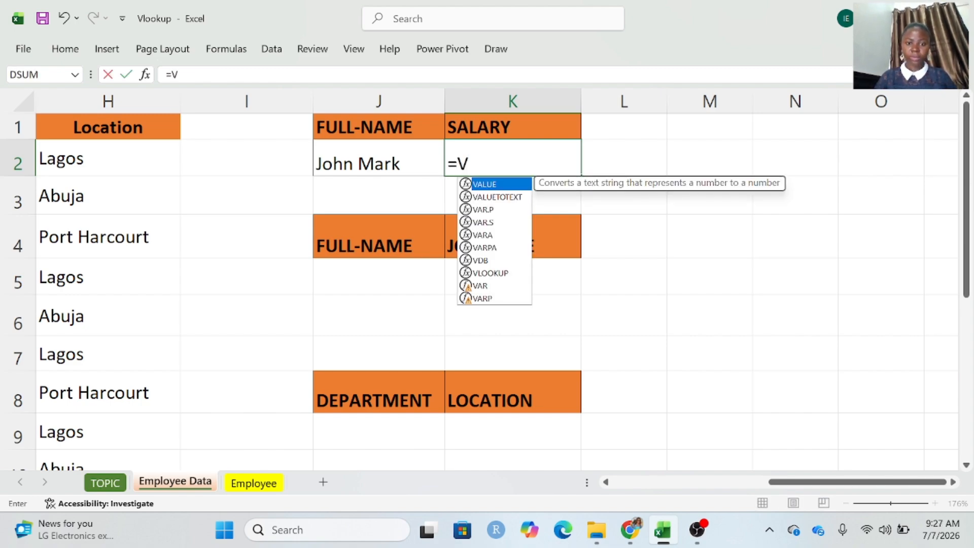
{"action": "type", "text": "L"}
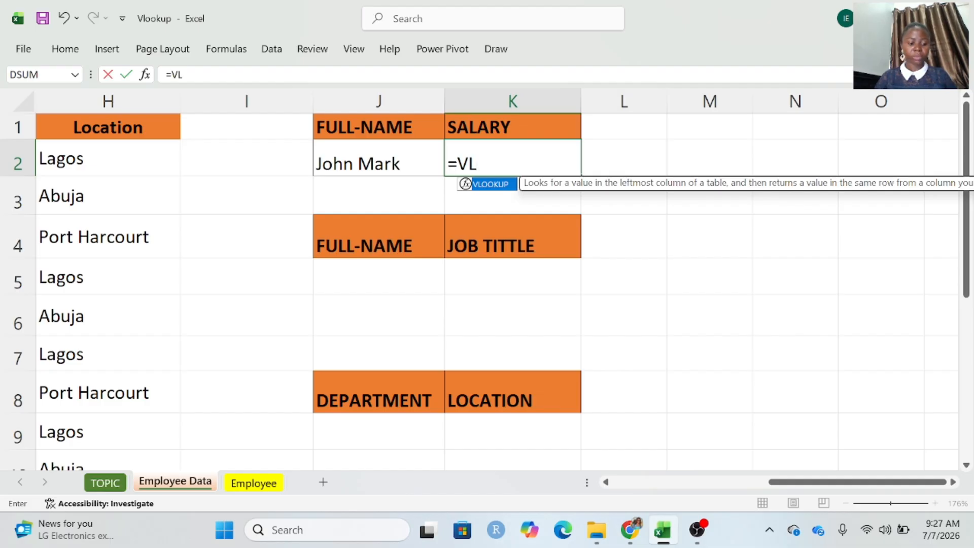
{"action": "double_click", "coordinate": [466, 184]}
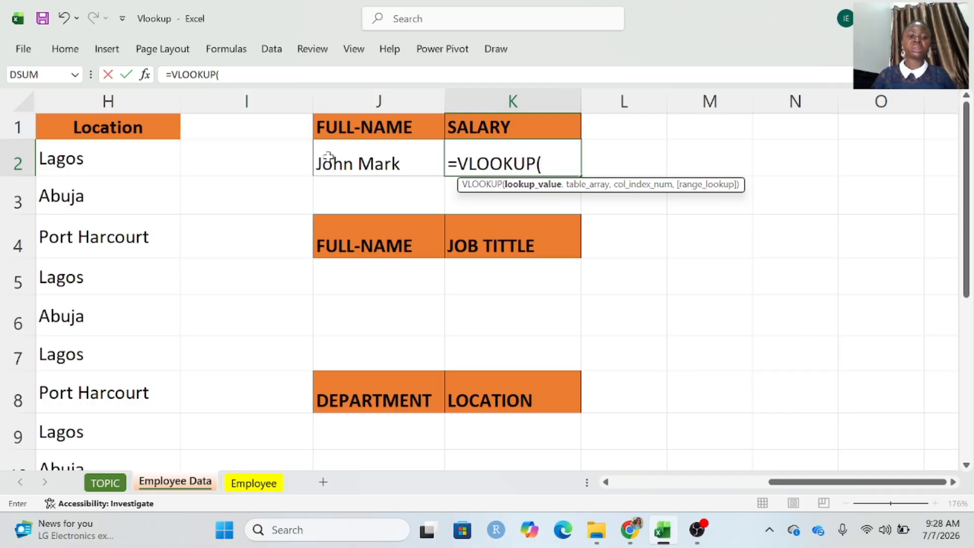
- Set the formula's lookup value to the employee's full name in cell J2
{"action": "scroll", "coordinate": [326, 156], "scroll_direction": "left", "scroll_amount": 4}
{"action": "scroll", "coordinate": [327, 157], "scroll_direction": "left", "scroll_amount": 3}
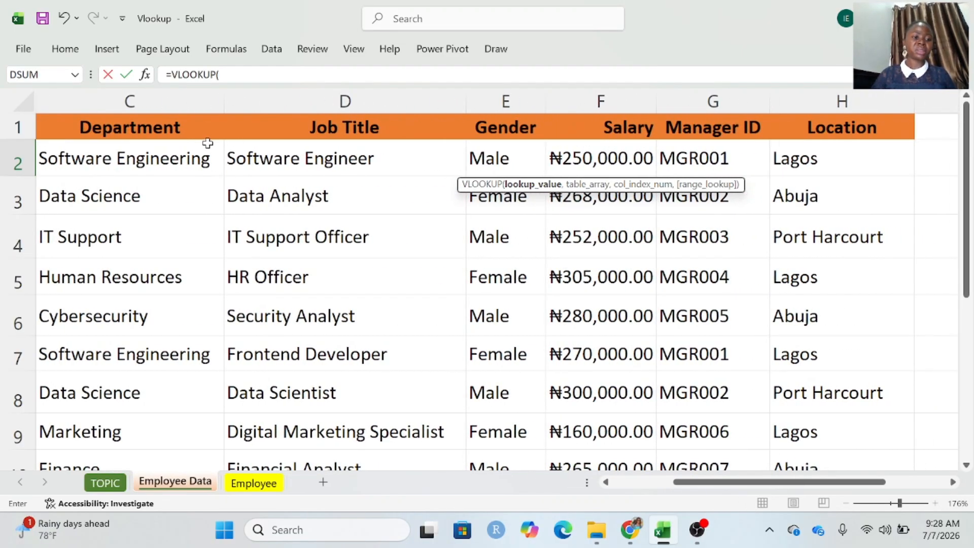
{"action": "scroll", "coordinate": [208, 143], "scroll_direction": "left", "scroll_amount": 2}
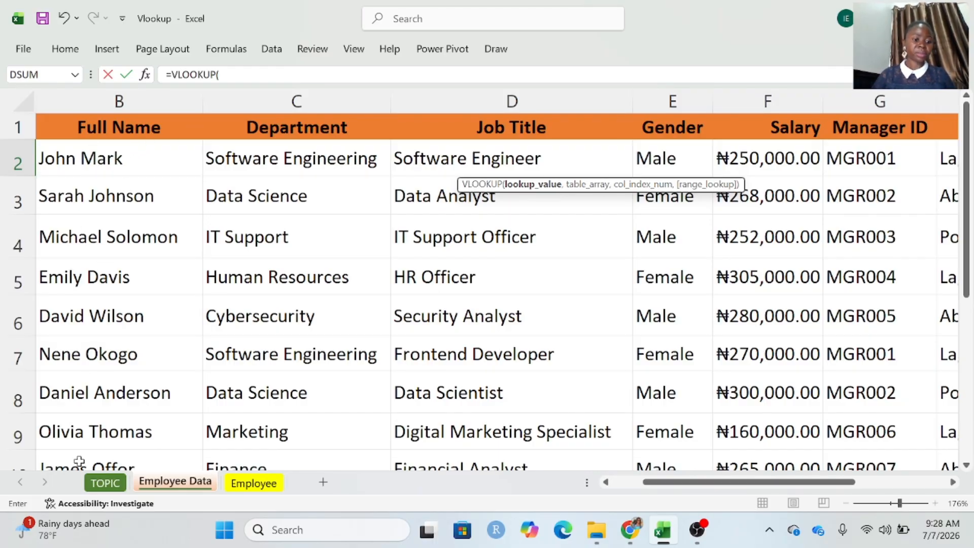
{"action": "scroll", "coordinate": [97, 411], "scroll_direction": "right", "scroll_amount": 4}
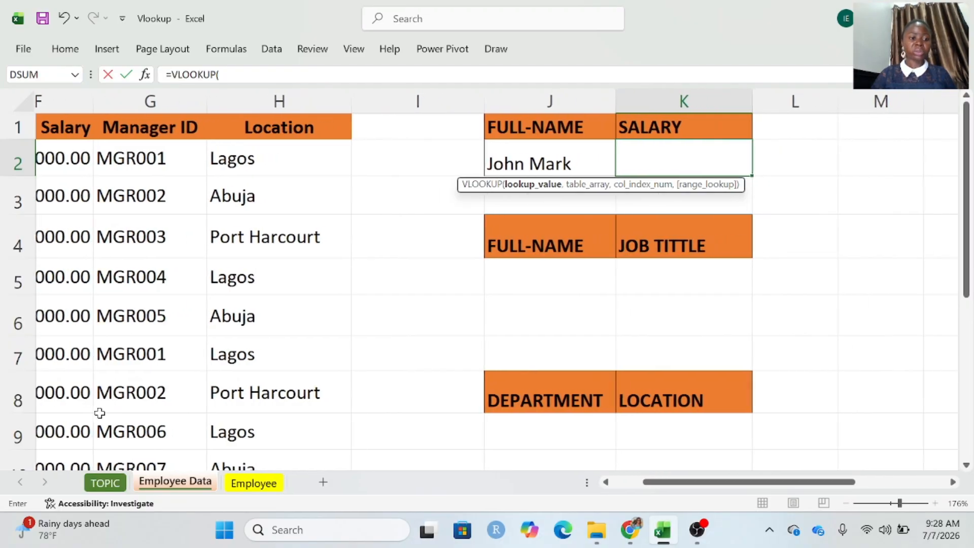
{"action": "scroll", "coordinate": [99, 412], "scroll_direction": "left", "scroll_amount": 2}
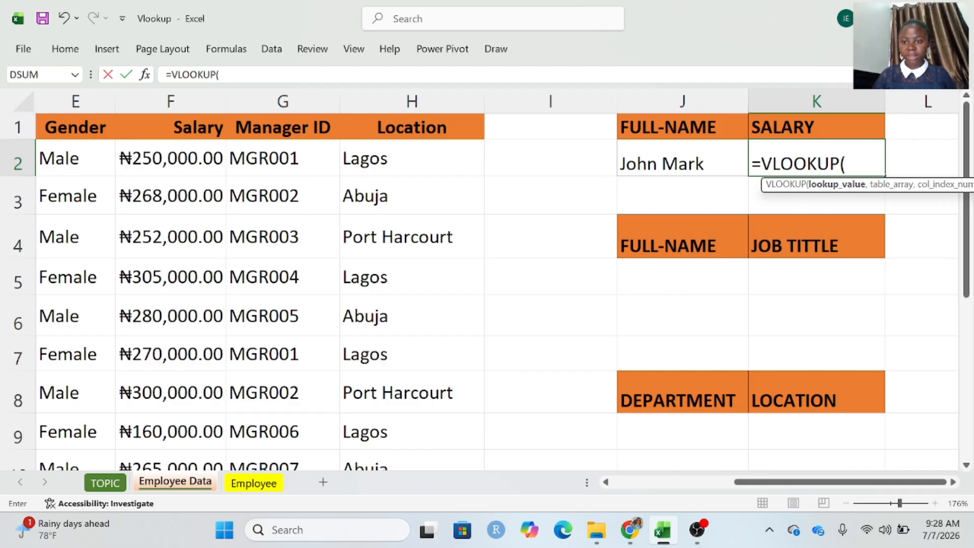
{"action": "scroll", "coordinate": [154, 287], "scroll_direction": "left", "scroll_amount": 5}
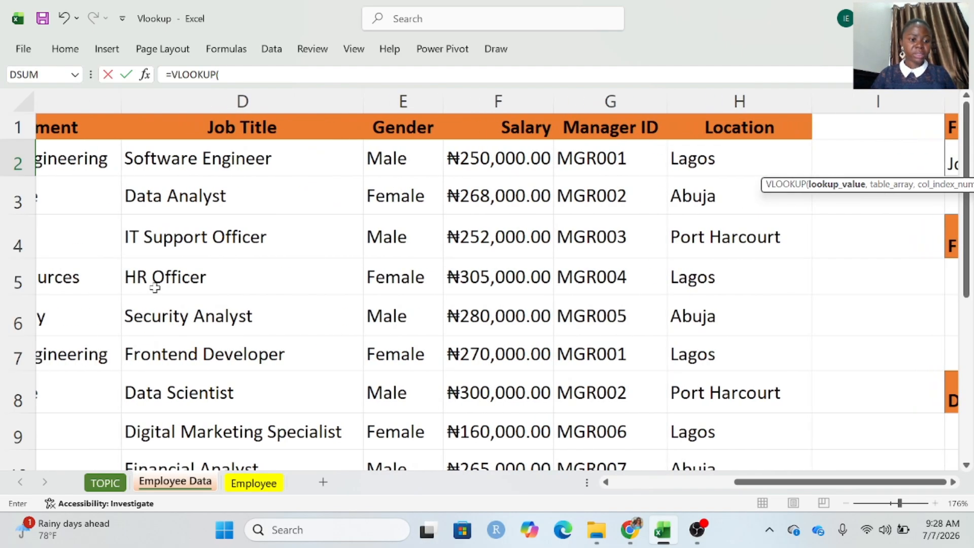
{"action": "scroll", "coordinate": [155, 288], "scroll_direction": "left", "scroll_amount": 3}
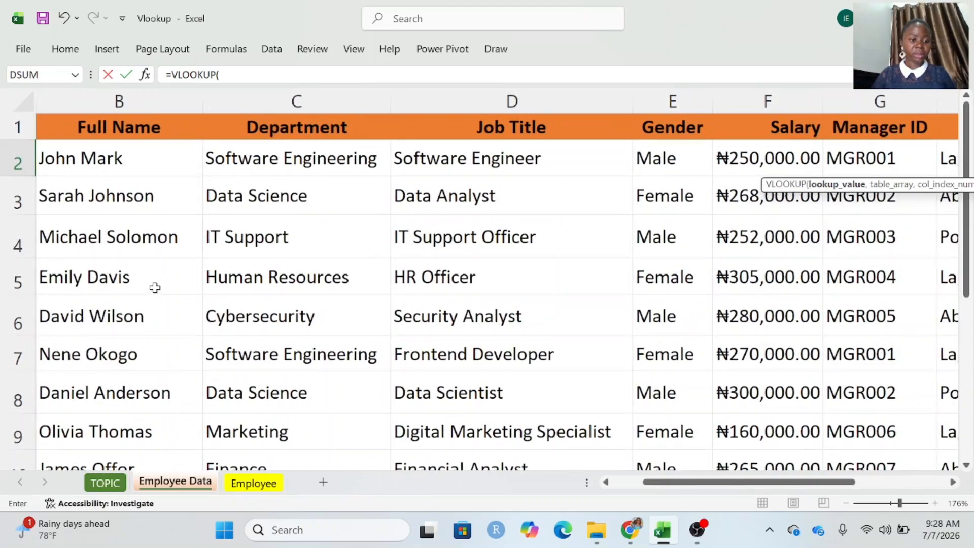
{"action": "scroll", "coordinate": [446, 341], "scroll_direction": "right", "scroll_amount": 8}
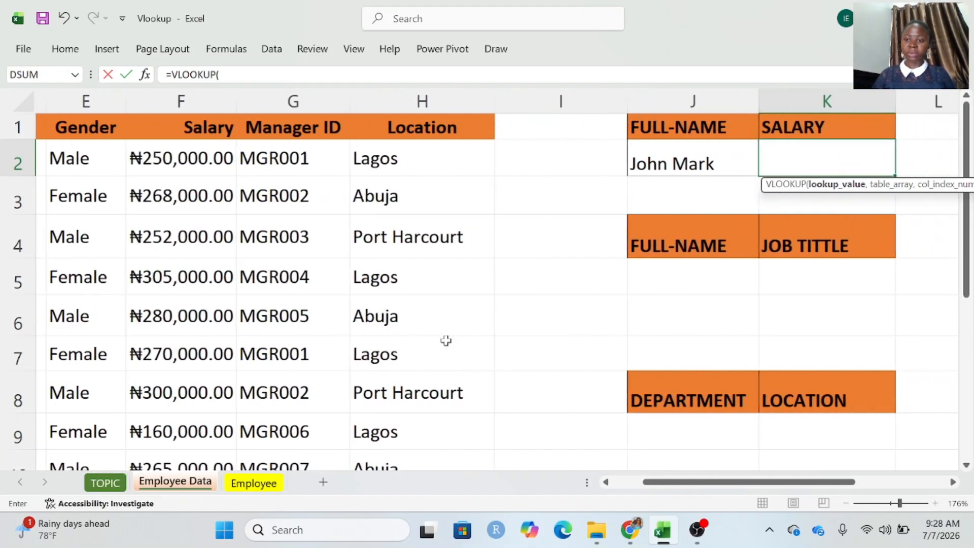
{"action": "scroll", "coordinate": [446, 341], "scroll_direction": "left", "scroll_amount": 1}
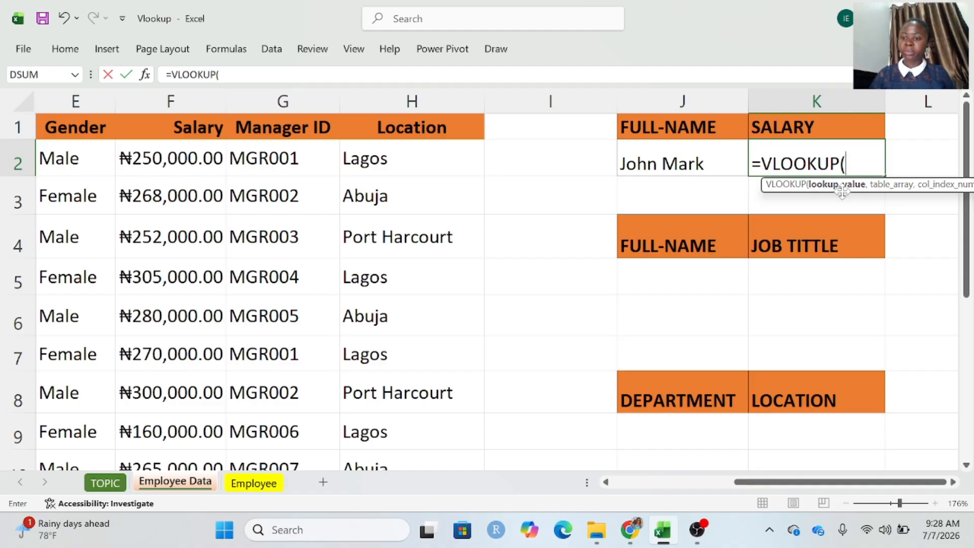
{"action": "left_click", "coordinate": [688, 162]}
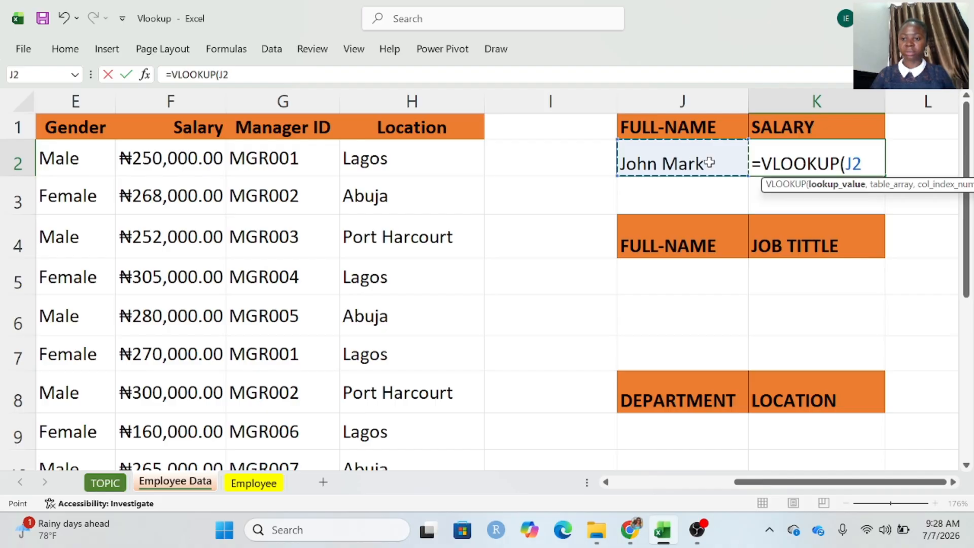
{"action": "type", "text": ","}
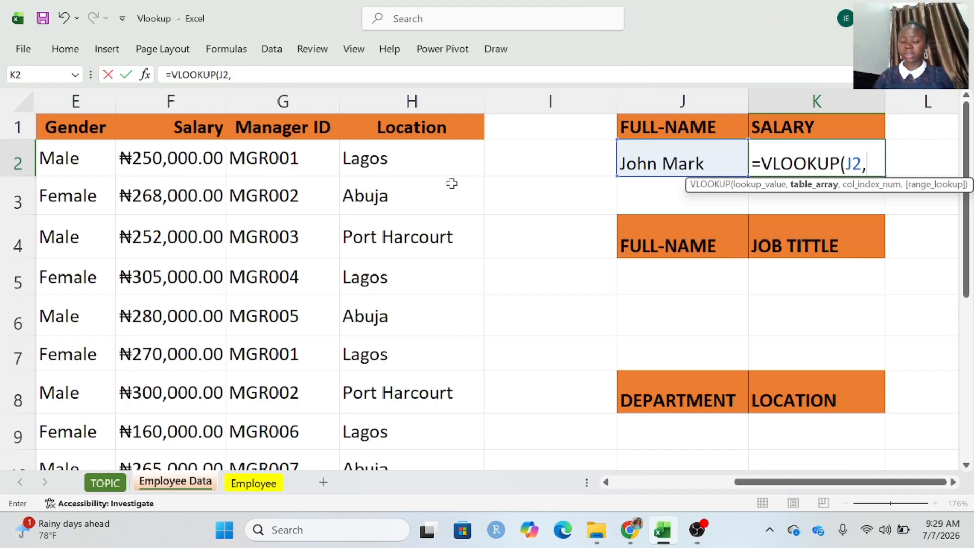
- Set the VLOOKUP table array to B1:F16, covering the Full Name through Salary columns
{"action": "scroll", "coordinate": [452, 183], "scroll_direction": "left", "scroll_amount": 5}
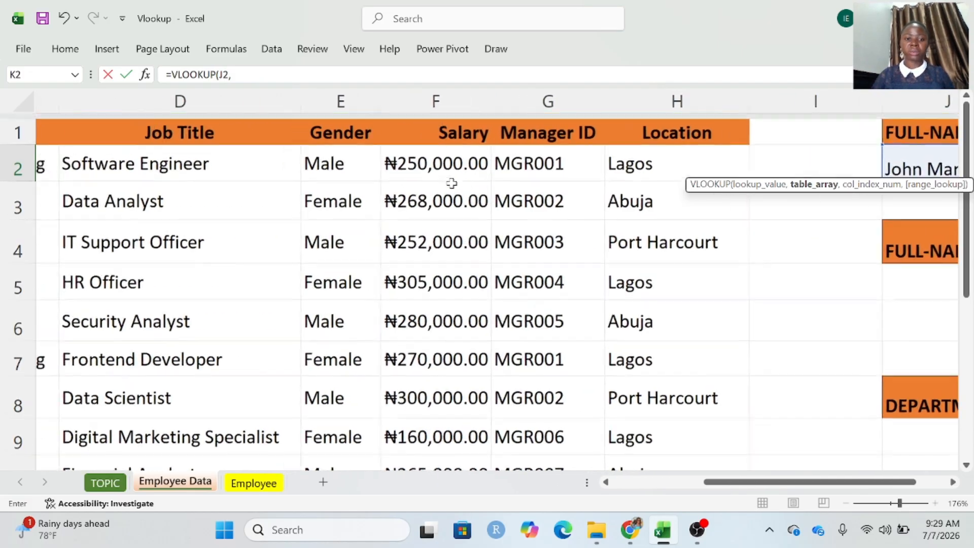
{"action": "scroll", "coordinate": [452, 184], "scroll_direction": "left", "scroll_amount": 3}
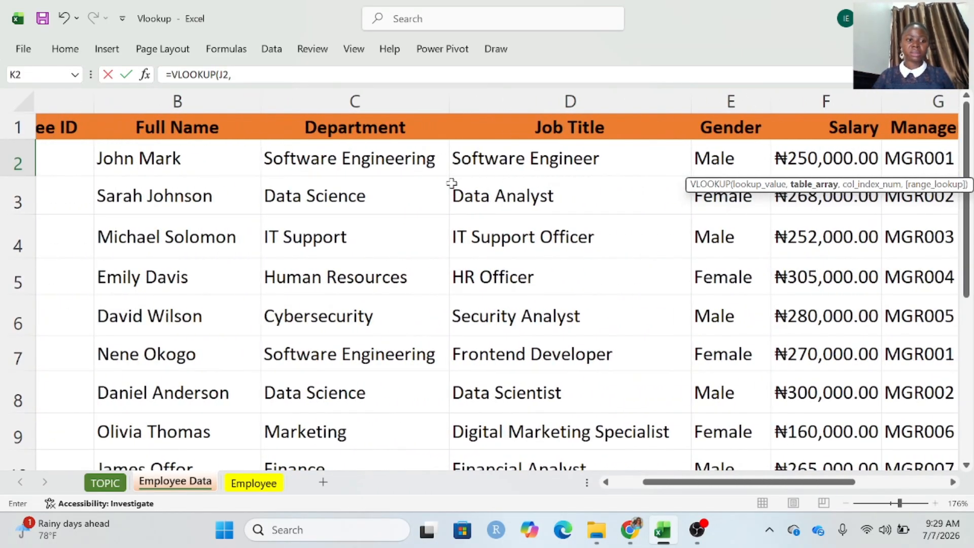
{"action": "left_click", "coordinate": [131, 129]}
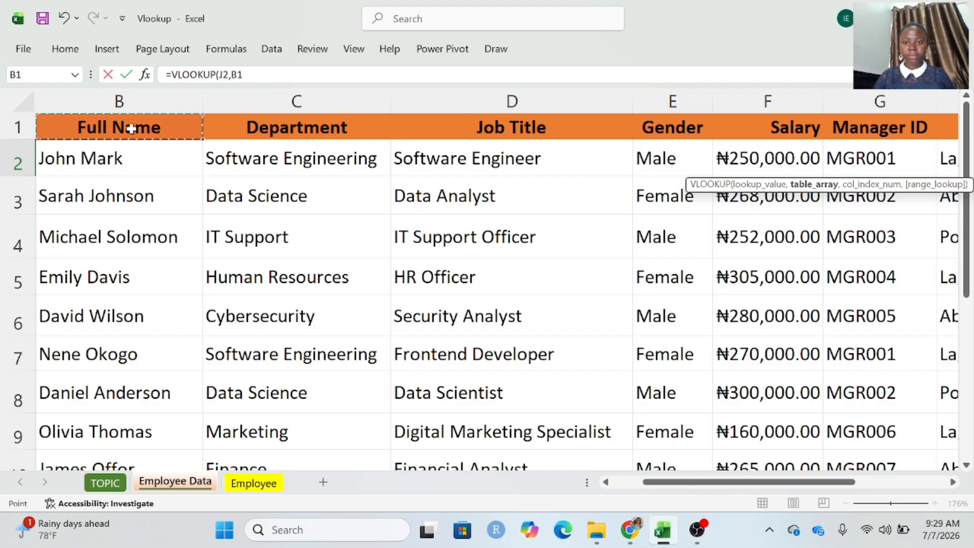
{"action": "left_click_drag", "start_coordinate": [131, 129], "coordinate": [812, 421]}
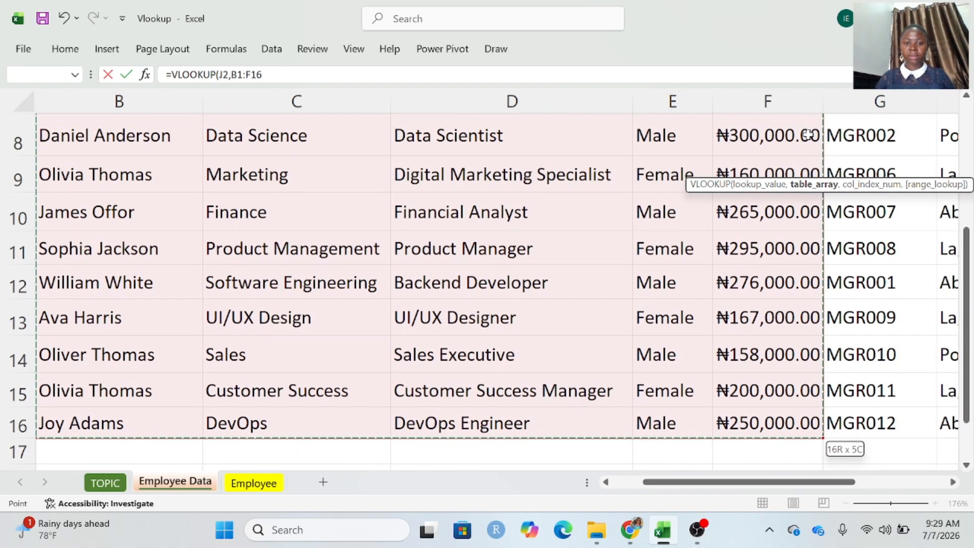
{"action": "scroll", "coordinate": [920, 215], "scroll_direction": "right", "scroll_amount": 3}
{"action": "scroll", "coordinate": [920, 216], "scroll_direction": "right", "scroll_amount": 1}
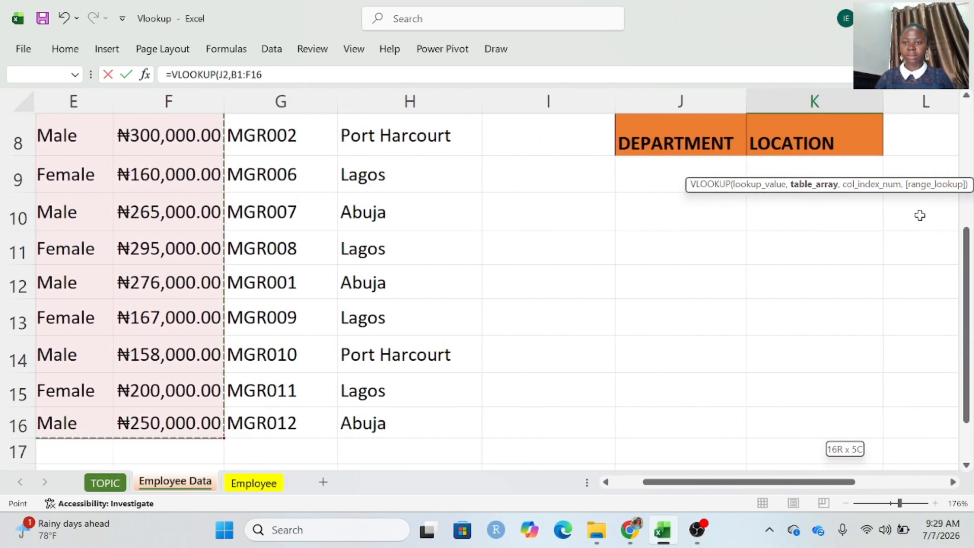
{"action": "scroll", "coordinate": [920, 215], "scroll_direction": "up", "scroll_amount": 2}
{"action": "scroll", "coordinate": [921, 216], "scroll_direction": "up", "scroll_amount": 1}
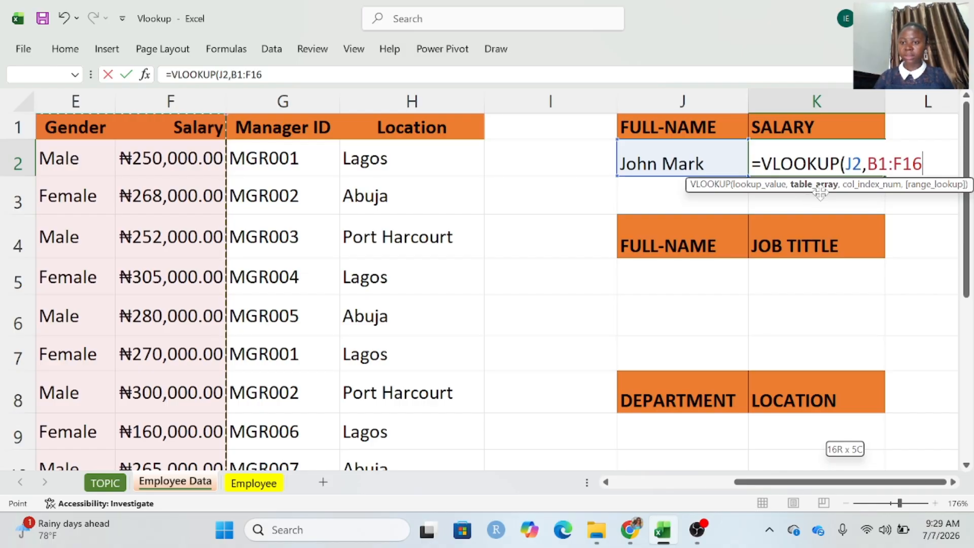
{"action": "type", "text": ","}
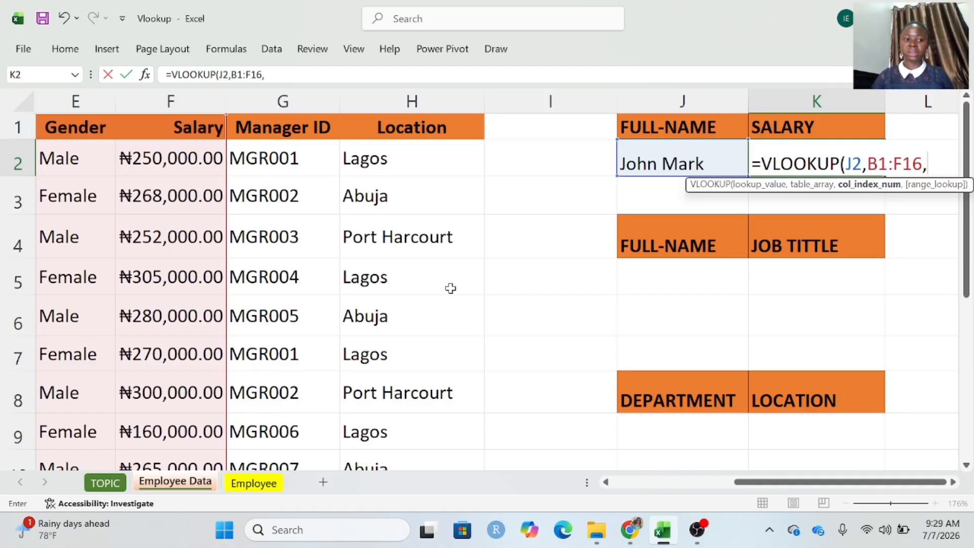
- Count the columns from Full Name to Salary and enter 5 as the VLOOKUP column index number
{"action": "scroll", "coordinate": [450, 289], "scroll_direction": "left", "scroll_amount": 5}
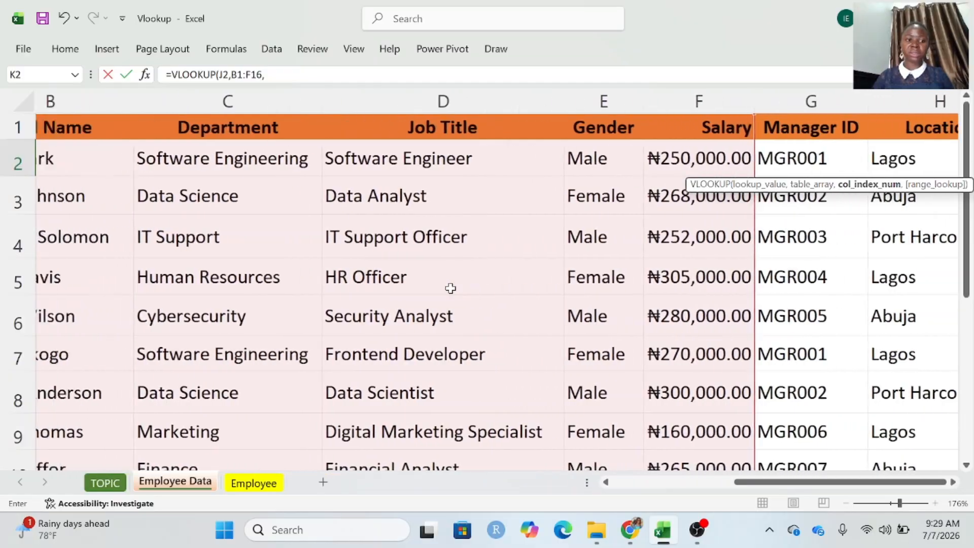
{"action": "scroll", "coordinate": [451, 288], "scroll_direction": "left", "scroll_amount": 2}
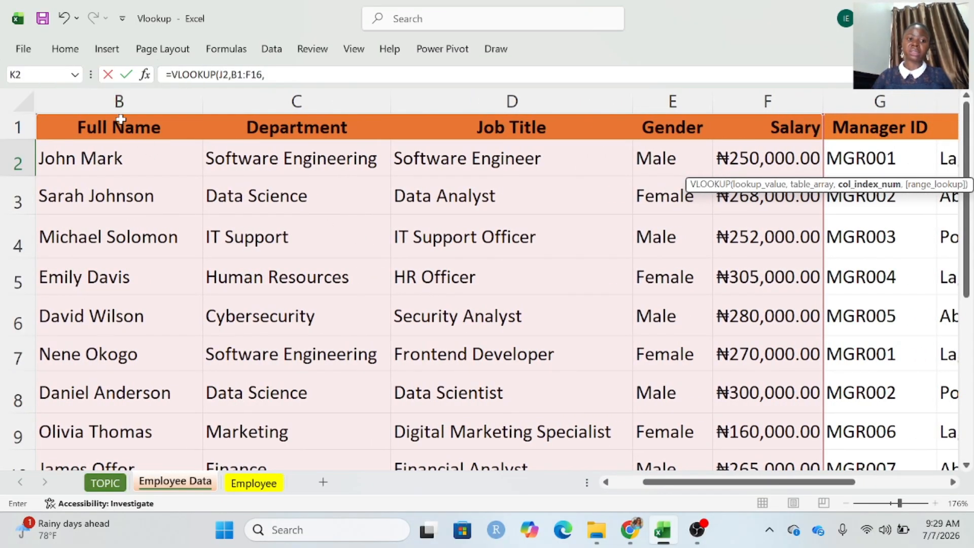
{"action": "scroll", "coordinate": [452, 221], "scroll_direction": "right", "scroll_amount": 5}
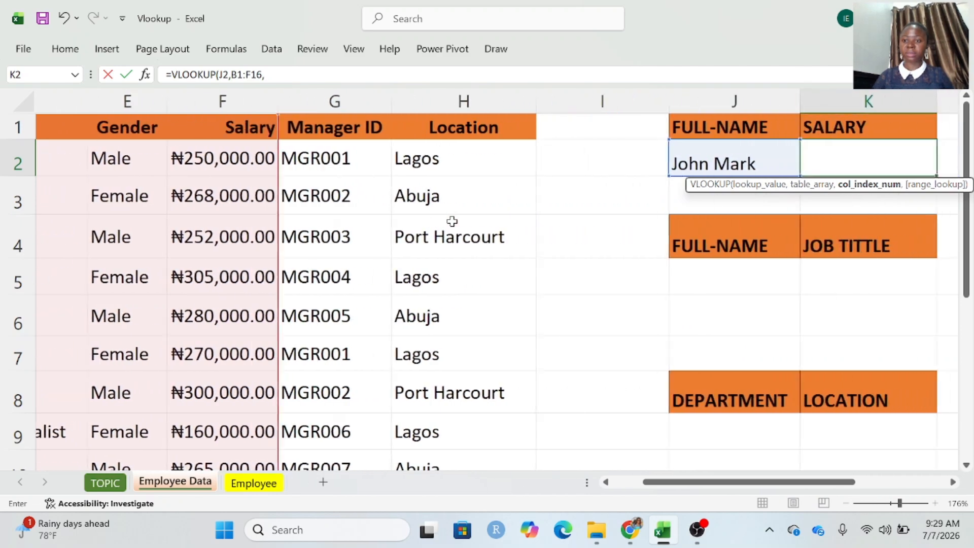
{"action": "scroll", "coordinate": [452, 221], "scroll_direction": "right", "scroll_amount": 2}
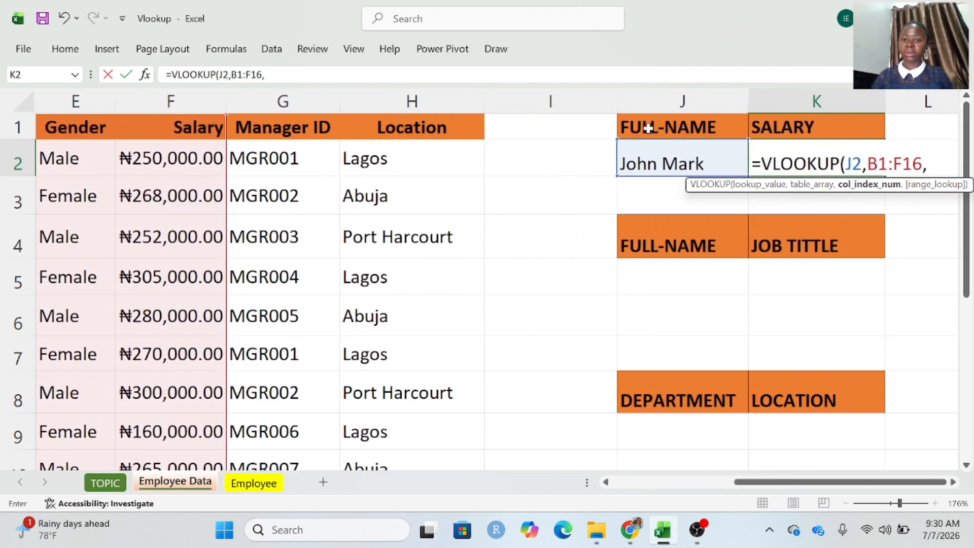
{"action": "scroll", "coordinate": [296, 301], "scroll_direction": "left", "scroll_amount": 6}
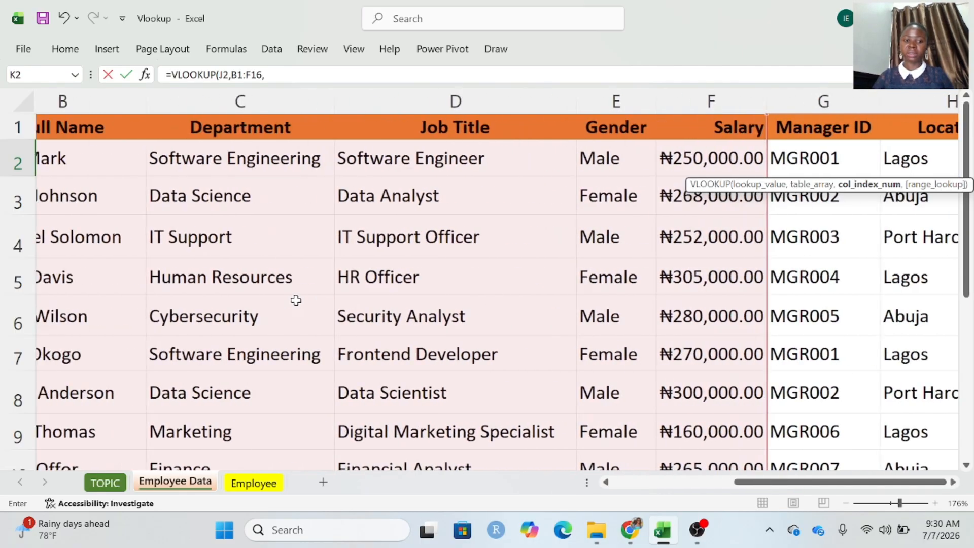
{"action": "scroll", "coordinate": [295, 301], "scroll_direction": "left", "scroll_amount": 2}
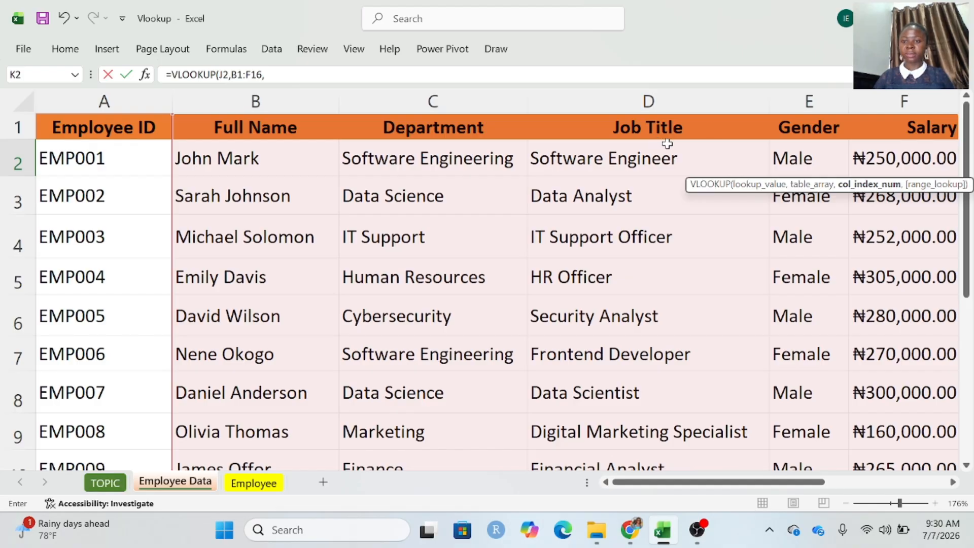
{"action": "scroll", "coordinate": [916, 124], "scroll_direction": "right", "scroll_amount": 3}
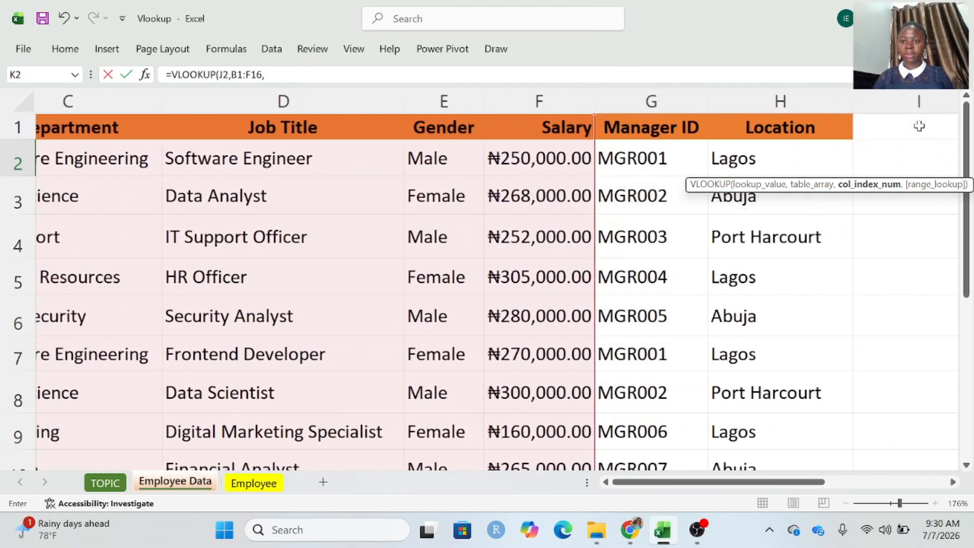
{"action": "scroll", "coordinate": [920, 126], "scroll_direction": "right", "scroll_amount": 4}
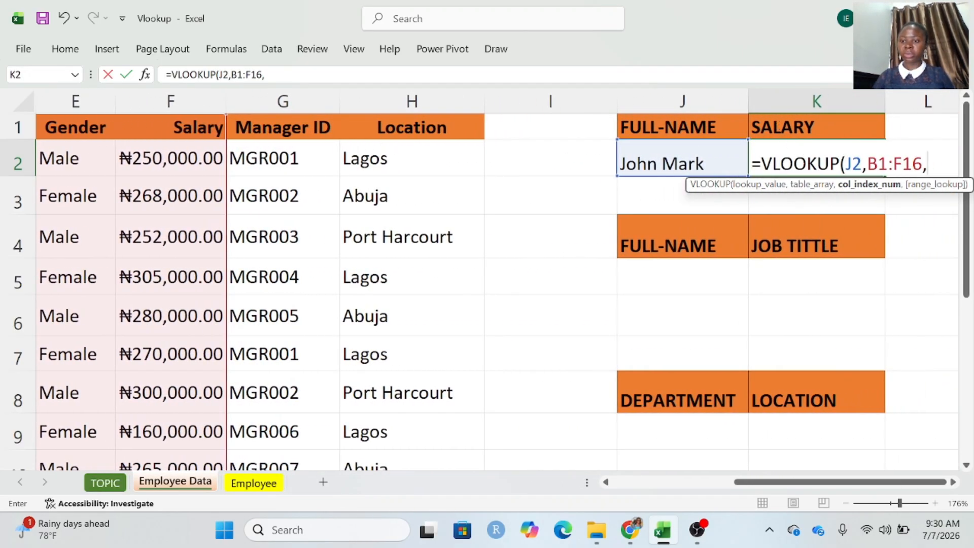
{"action": "type", "text": "5"}
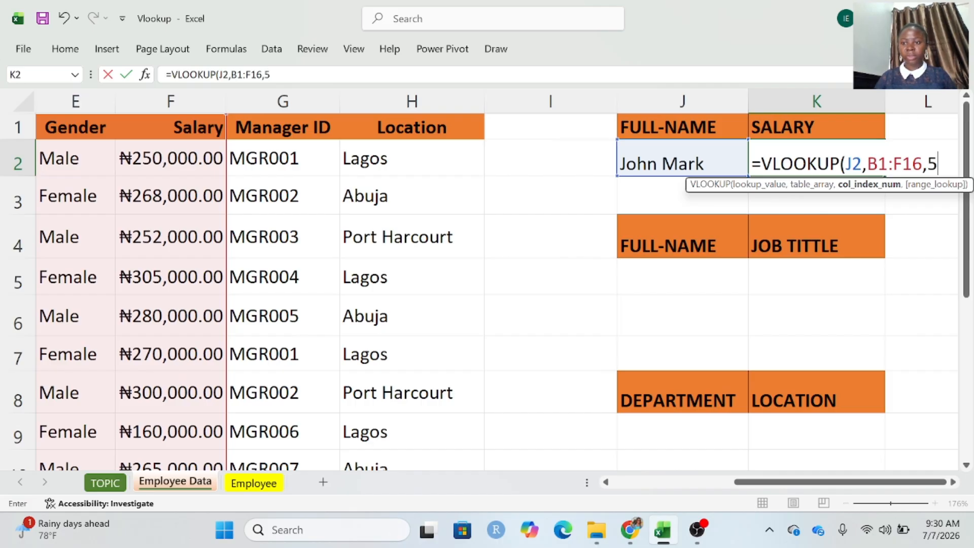
{"action": "type", "text": ","}
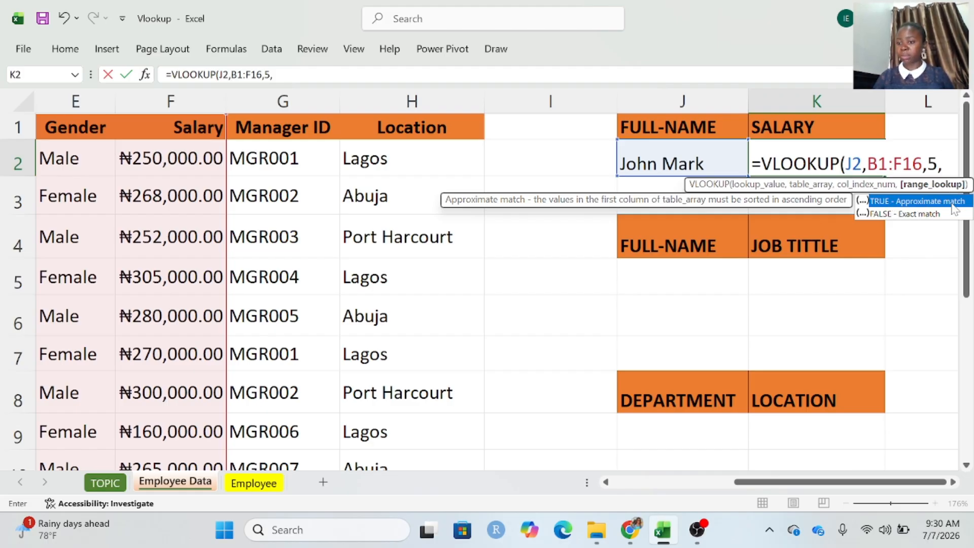
- Set the VLOOKUP range lookup to FALSE for an exact match and complete the salary formula in K2
{"action": "double_click", "coordinate": [921, 216]}
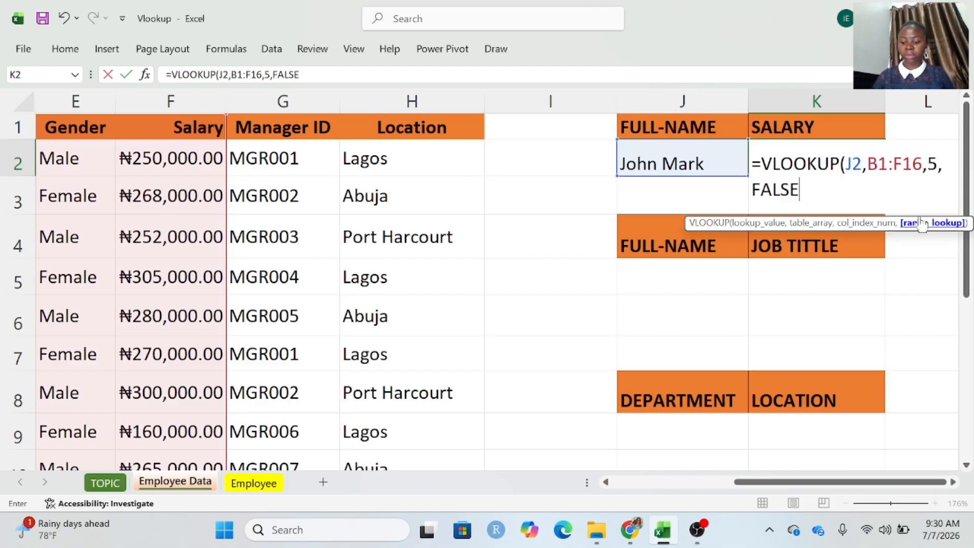
{"action": "key", "text": "Return"}
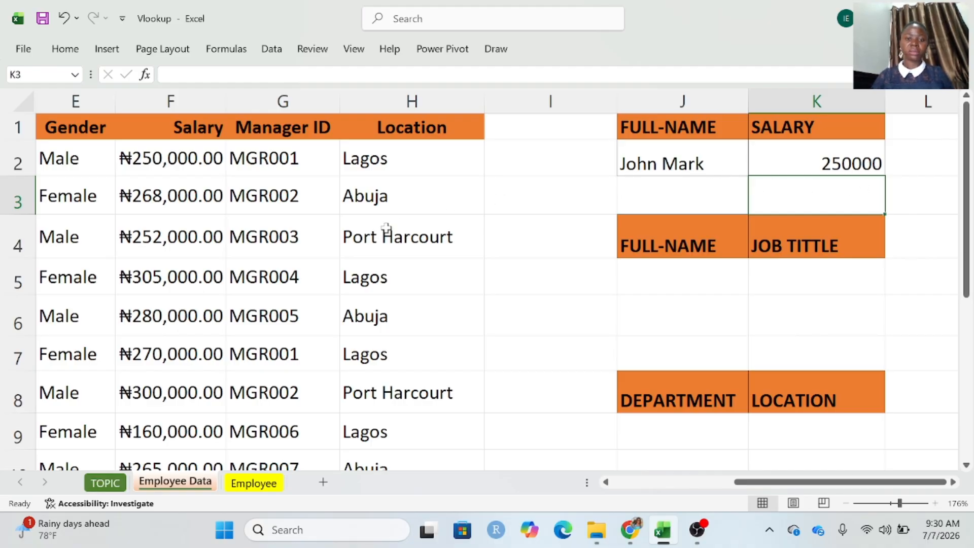
- Copy the full name from cell B8 into lookup cell J2 and autofit column J to its contents
{"action": "scroll", "coordinate": [273, 282], "scroll_direction": "left", "scroll_amount": 3}
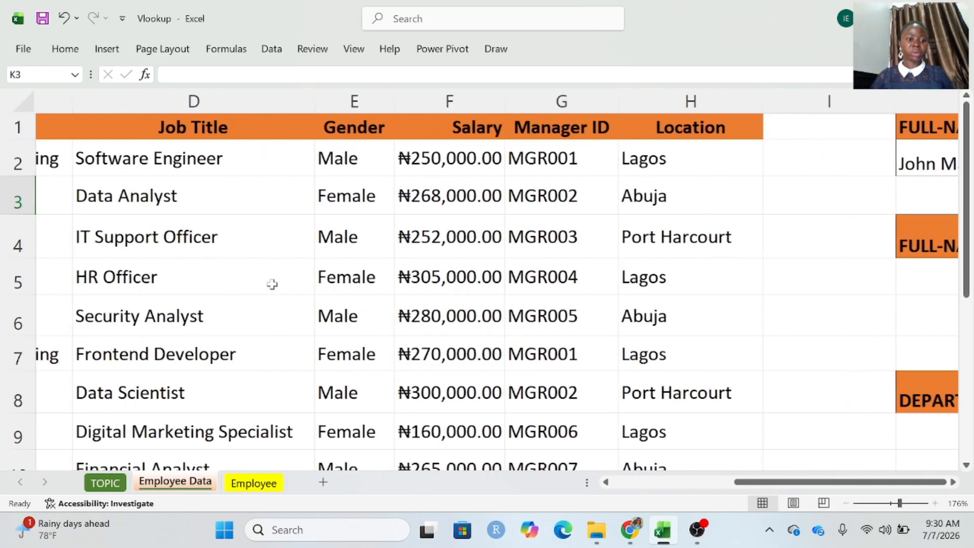
{"action": "scroll", "coordinate": [272, 284], "scroll_direction": "left", "scroll_amount": 2}
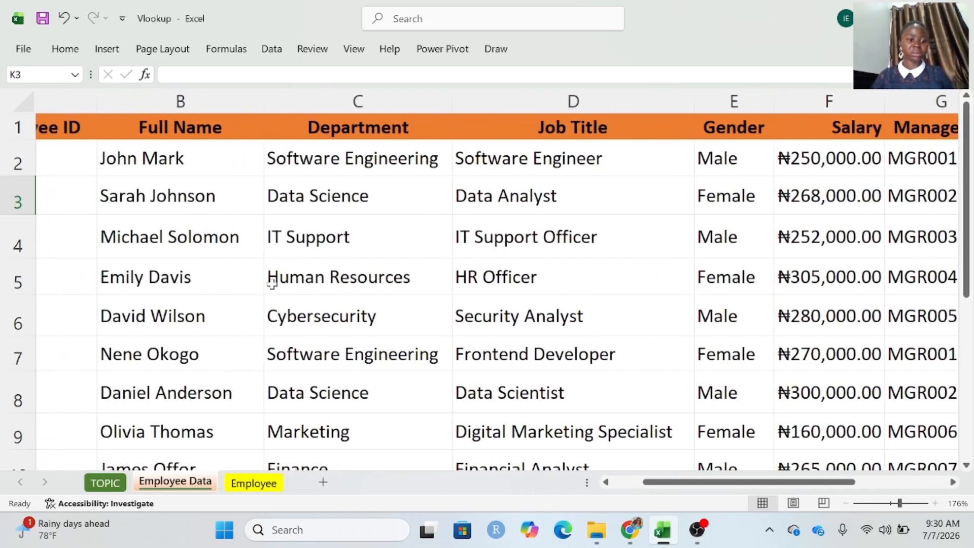
{"action": "scroll", "coordinate": [273, 285], "scroll_direction": "right", "scroll_amount": 1}
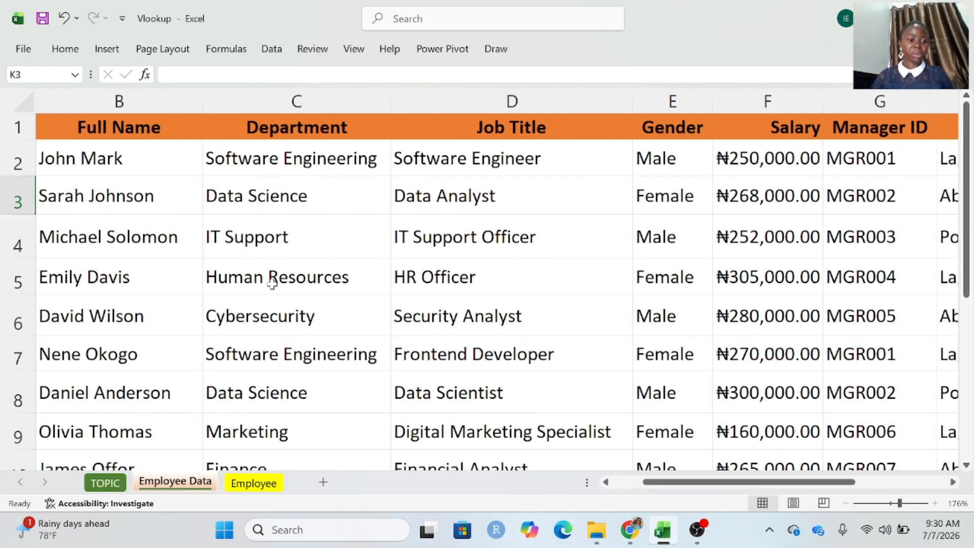
{"action": "double_click", "coordinate": [169, 394]}
{"action": "left_click_drag", "start_coordinate": [171, 395], "coordinate": [25, 392]}
{"action": "key", "text": "ctrl+c"}
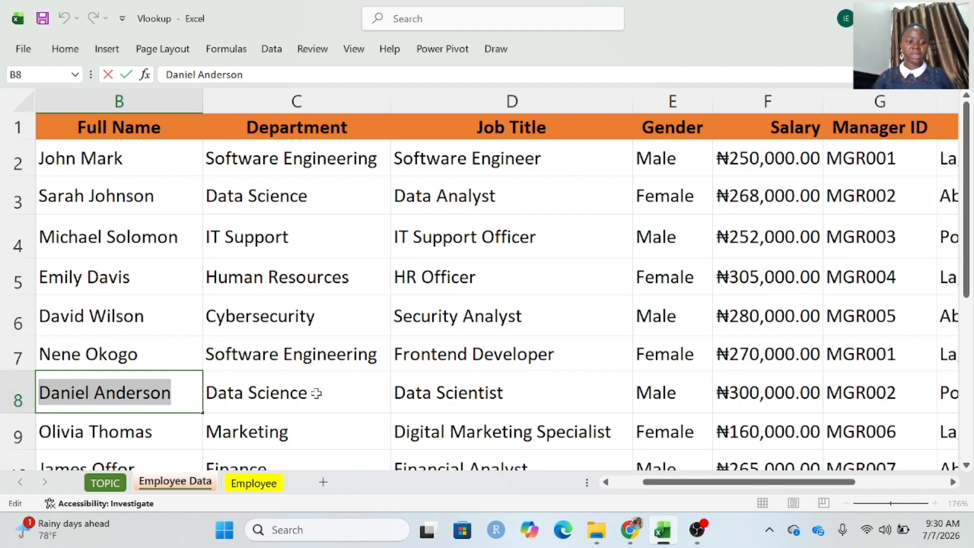
{"action": "scroll", "coordinate": [489, 389], "scroll_direction": "right", "scroll_amount": 10}
{"action": "scroll", "coordinate": [673, 270], "scroll_direction": "right", "scroll_amount": 1}
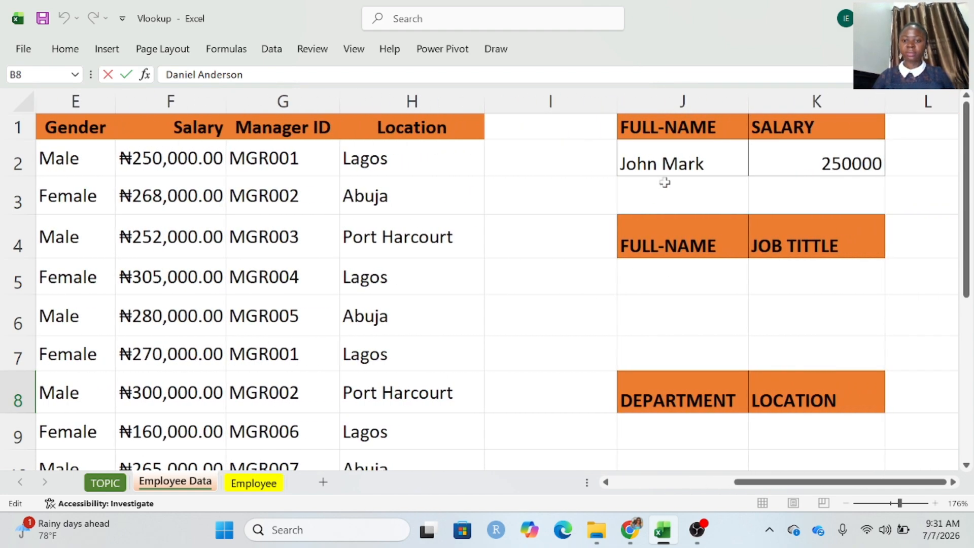
{"action": "left_click", "coordinate": [670, 170]}
{"action": "key", "text": "ctrl+v"}
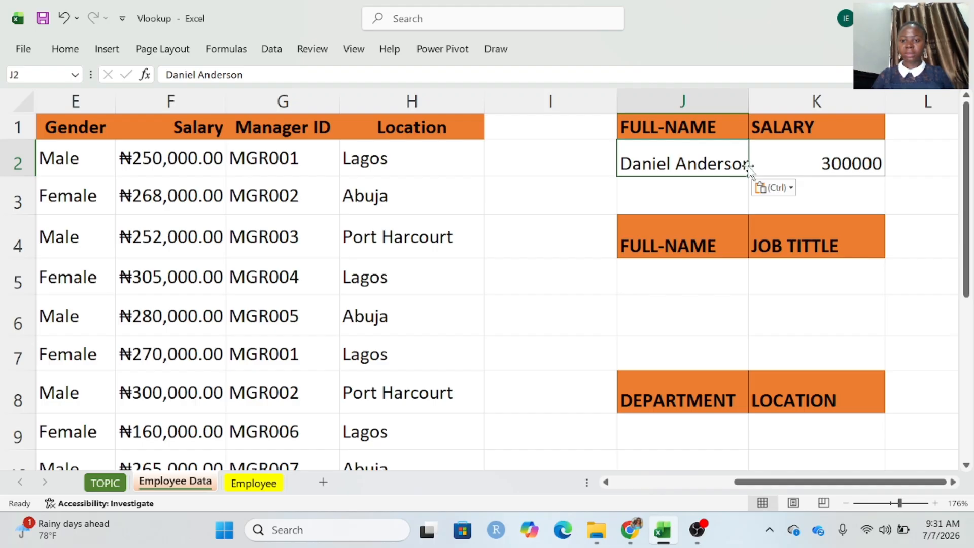
{"action": "double_click", "coordinate": [748, 103]}
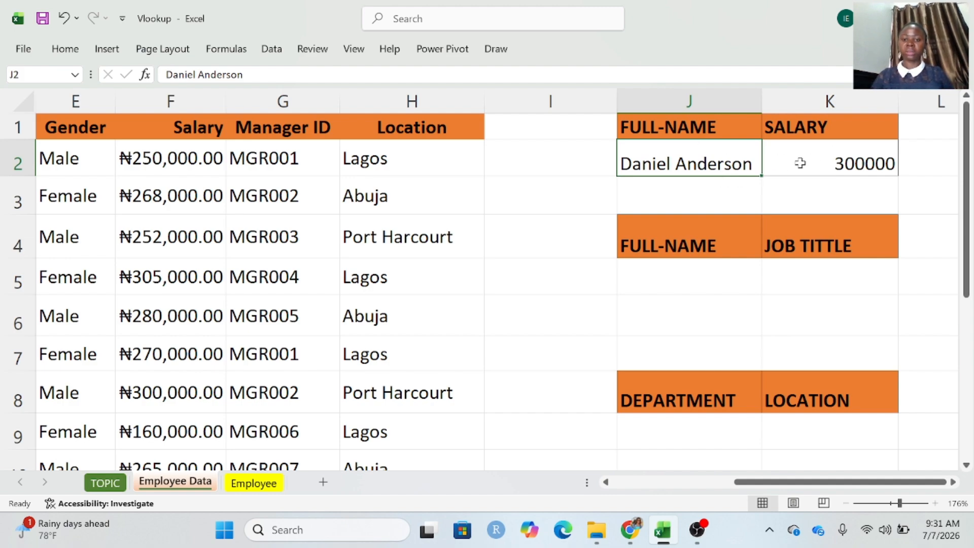
- Copy the employee's full name from cell B7 into cell J5 under the second FULL-NAME heading
{"action": "left_click", "coordinate": [710, 274]}
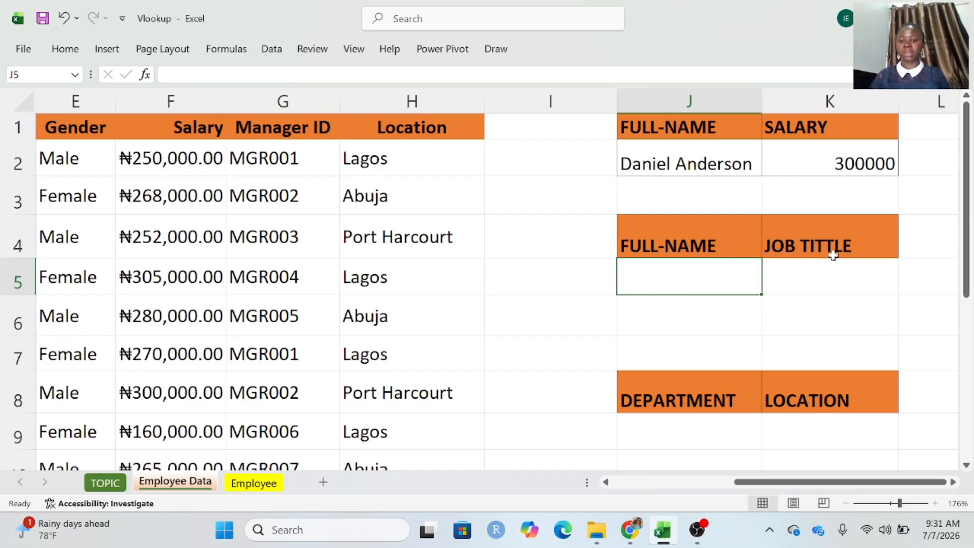
{"action": "scroll", "coordinate": [257, 145], "scroll_direction": "left", "scroll_amount": 3}
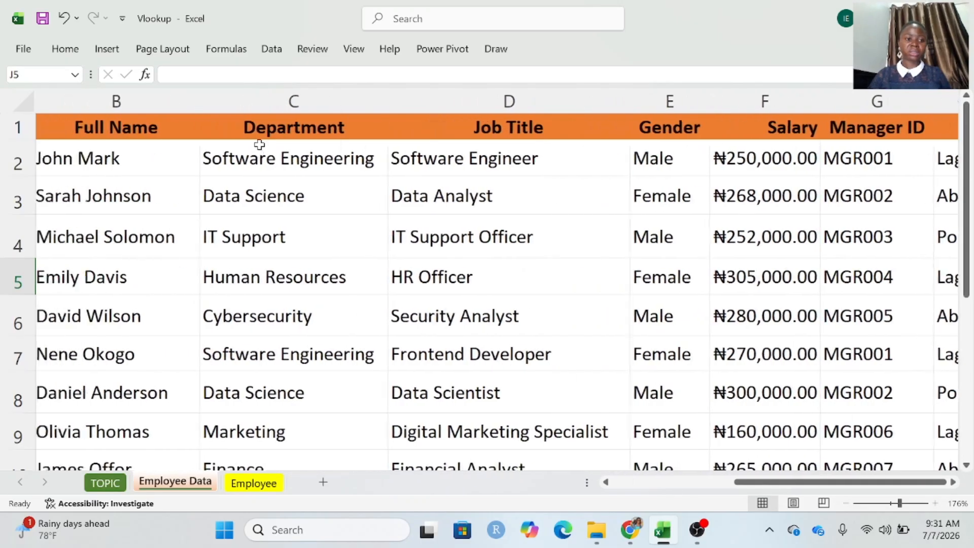
{"action": "scroll", "coordinate": [259, 144], "scroll_direction": "left", "scroll_amount": 2}
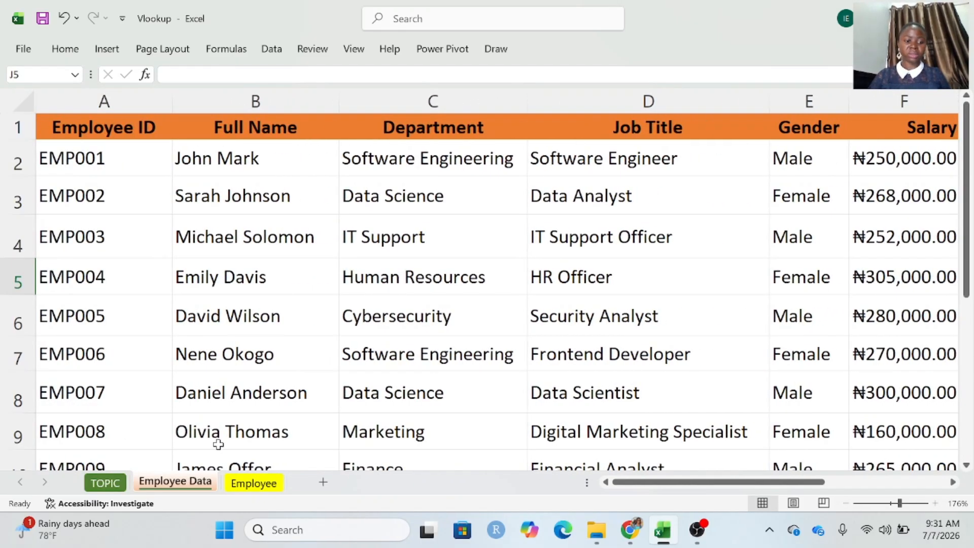
{"action": "scroll", "coordinate": [355, 319], "scroll_direction": "right", "scroll_amount": 5}
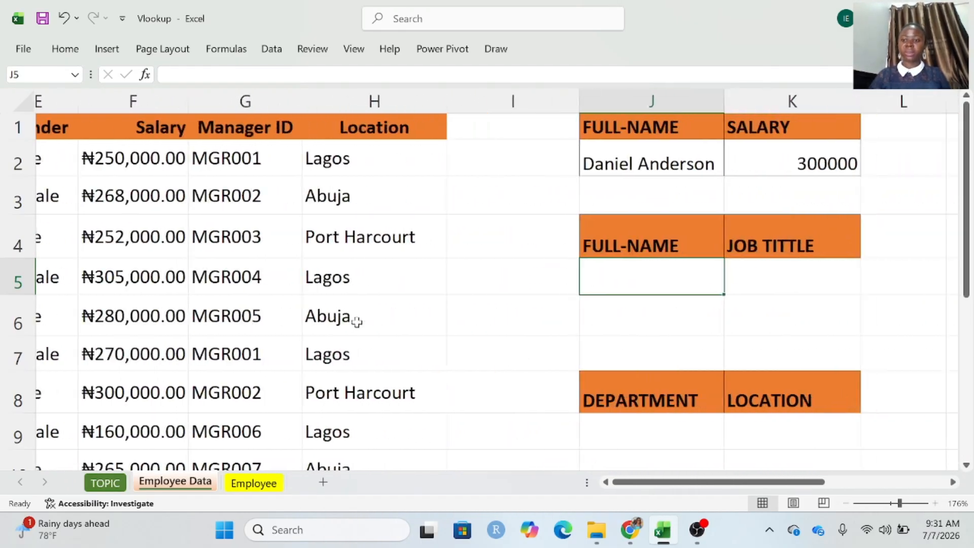
{"action": "scroll", "coordinate": [357, 323], "scroll_direction": "right", "scroll_amount": 1}
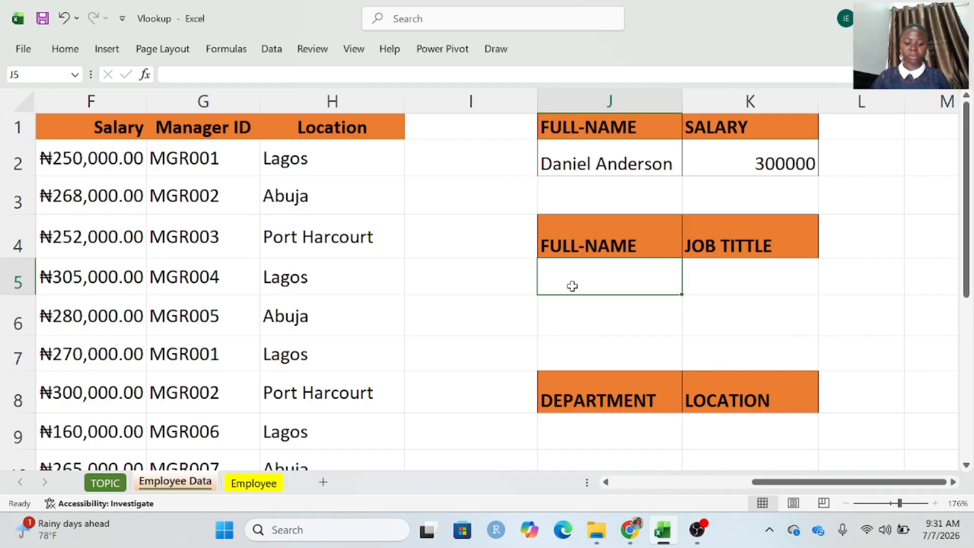
{"action": "scroll", "coordinate": [573, 285], "scroll_direction": "left", "scroll_amount": 5}
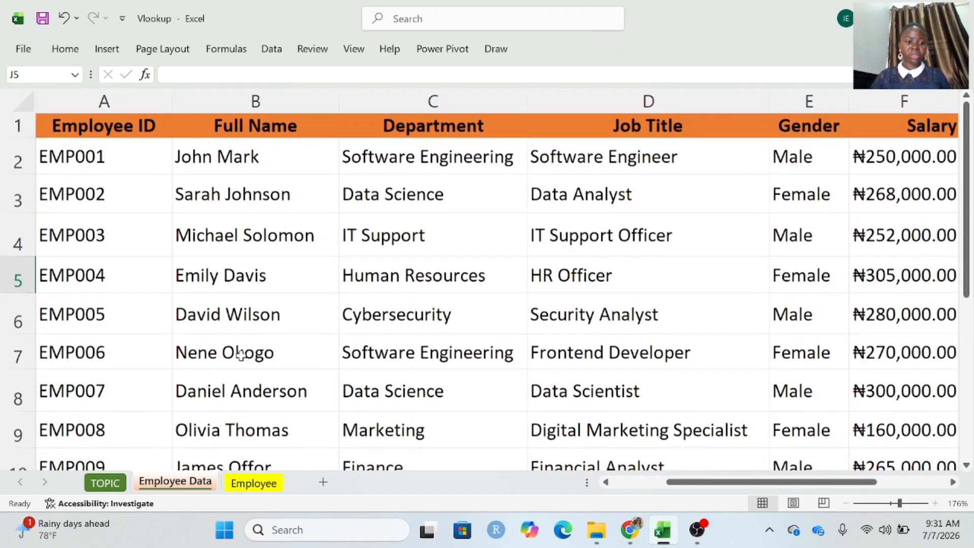
{"action": "left_click", "coordinate": [241, 354]}
{"action": "double_click", "coordinate": [264, 354]}
{"action": "left_click_drag", "start_coordinate": [275, 353], "coordinate": [175, 354]}
{"action": "key", "text": "ctrl+c"}
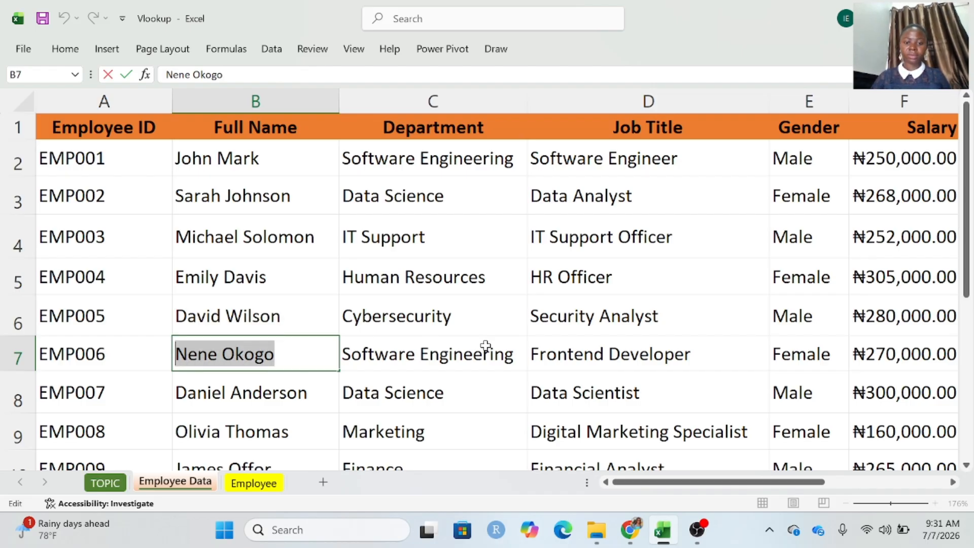
{"action": "scroll", "coordinate": [486, 346], "scroll_direction": "right", "scroll_amount": 5}
{"action": "left_click", "coordinate": [675, 273]}
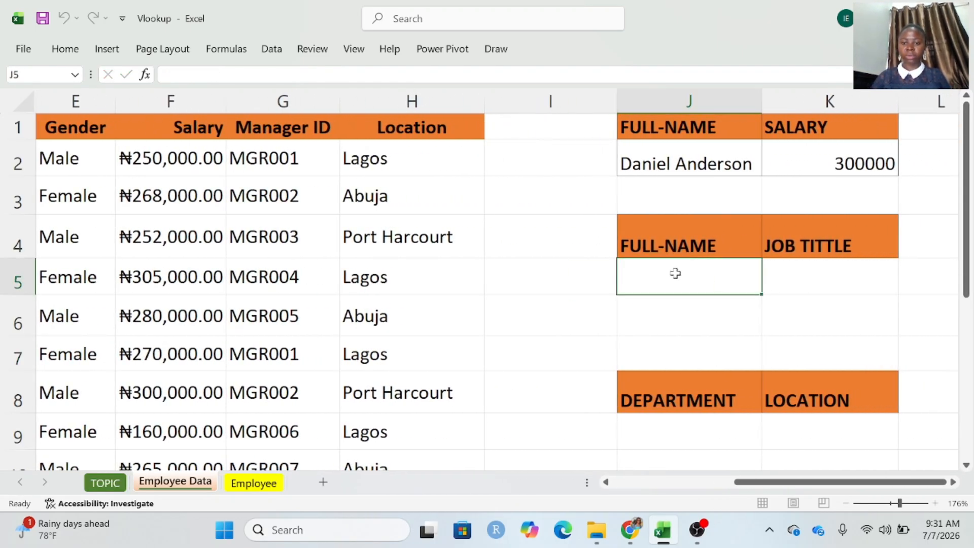
{"action": "key", "text": "ctrl+v"}
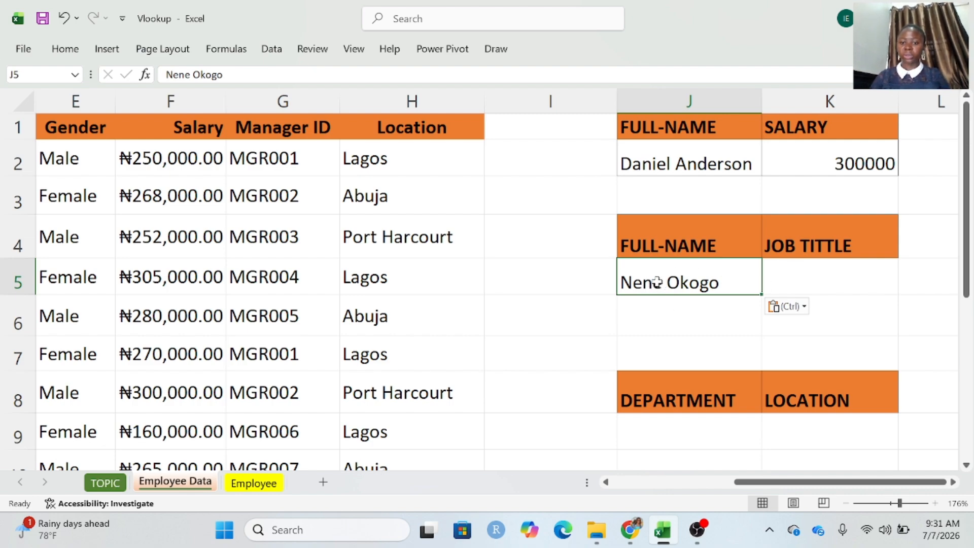
- Start a VLOOKUP formula in K5 under the JOB TITTLE heading, with the full name in J5 as lookup value
{"action": "left_click", "coordinate": [798, 281]}
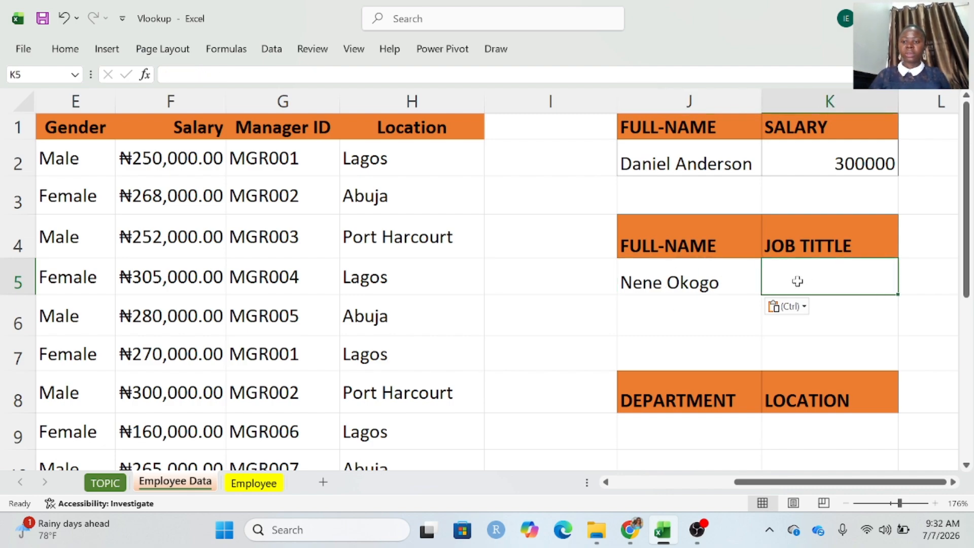
{"action": "type", "text": "="}
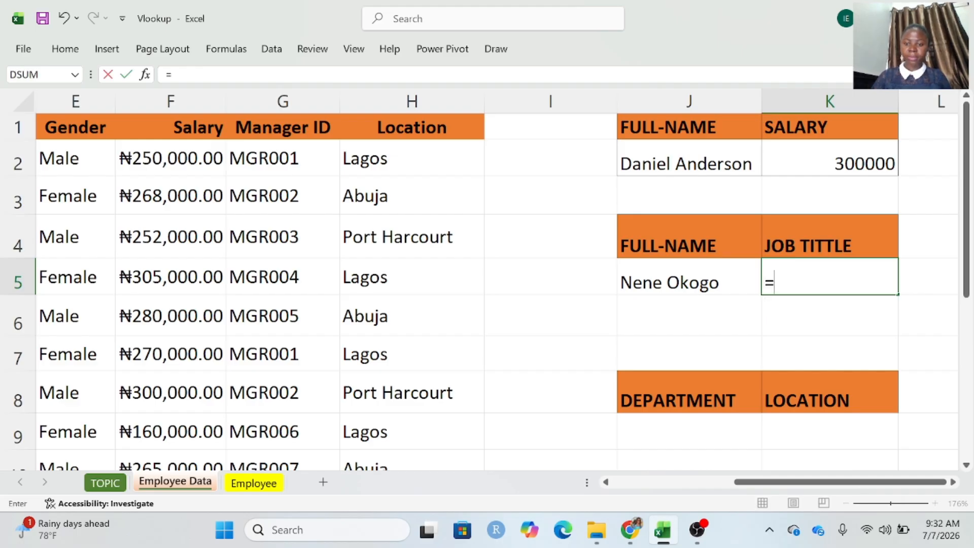
{"action": "type", "text": "VL"}
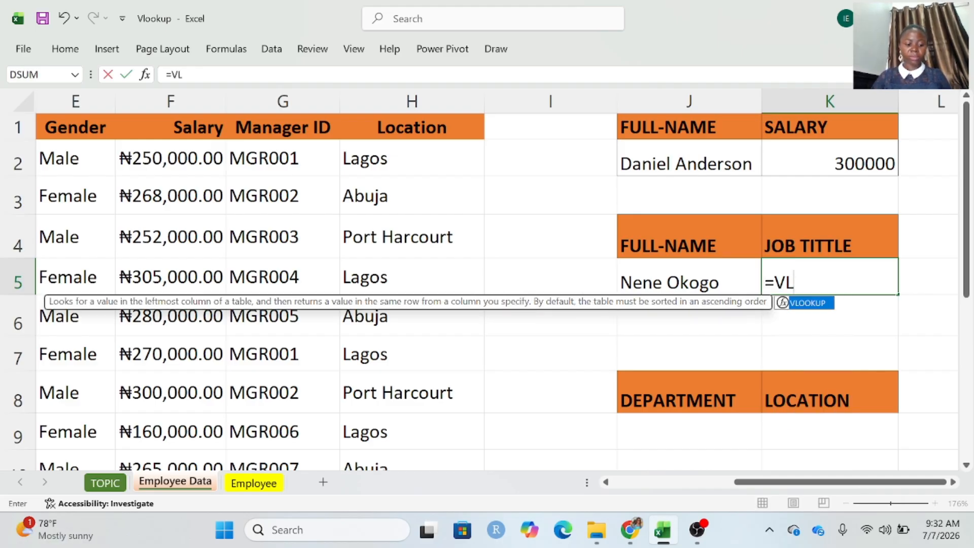
{"action": "key", "text": "Tab"}
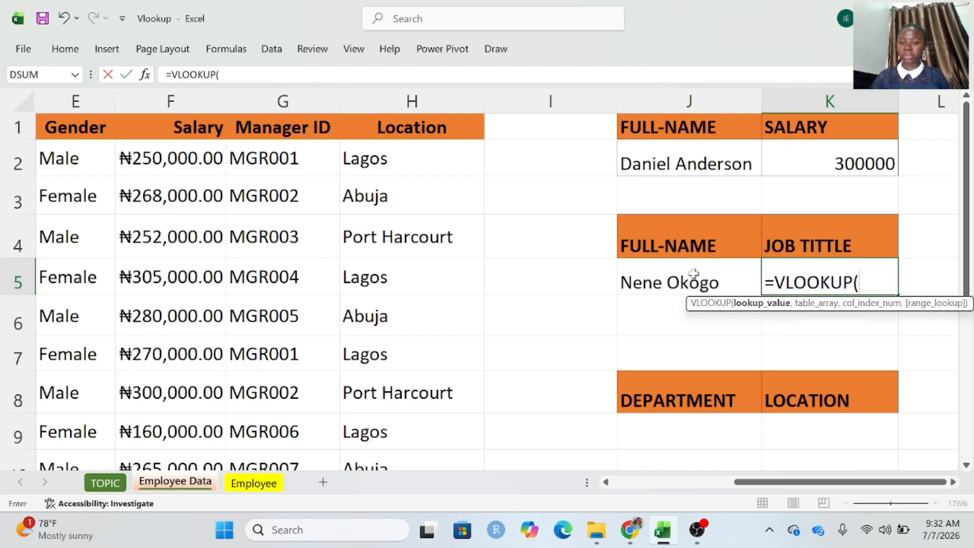
{"action": "left_click", "coordinate": [685, 286]}
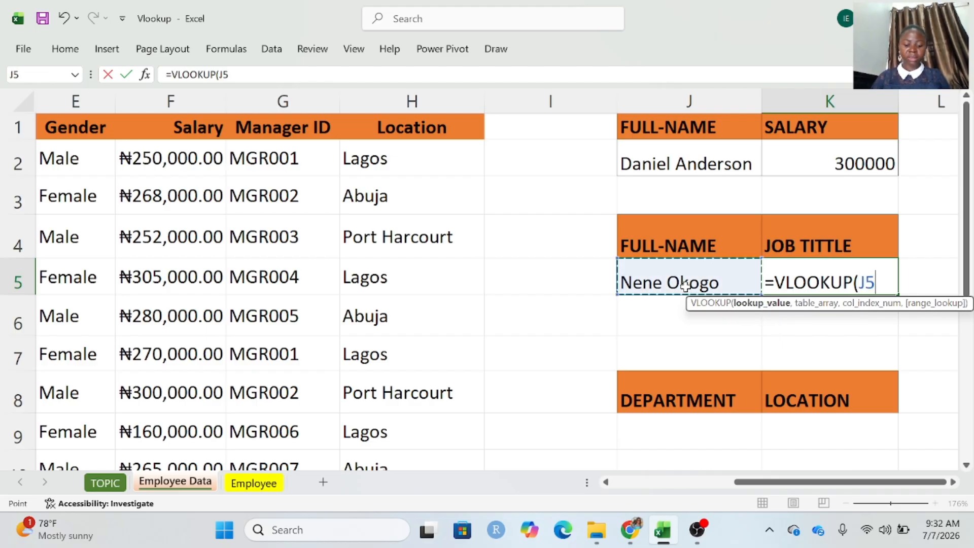
{"action": "type", "text": ","}
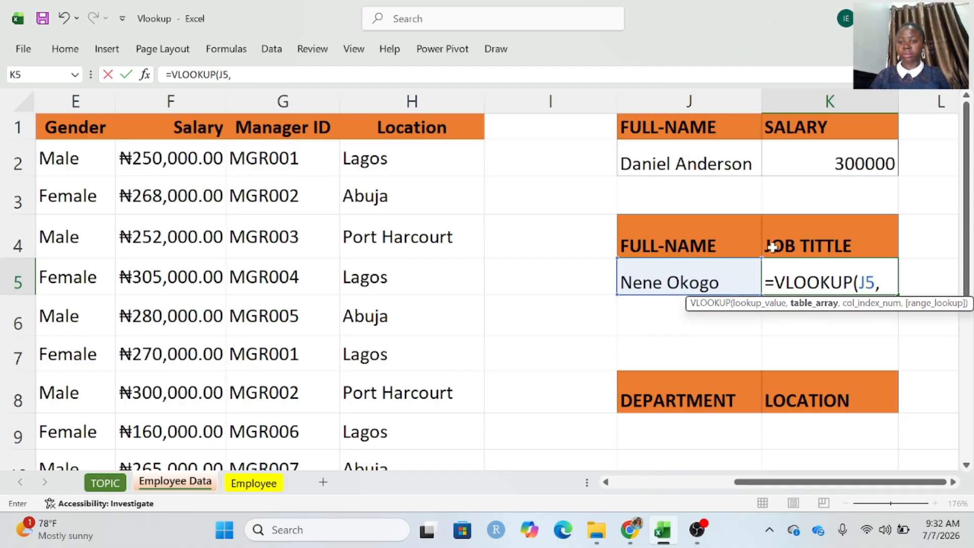
- Set the K5 formula's table array to B1:D16, covering the Full Name through Job Title columns
{"action": "scroll", "coordinate": [322, 265], "scroll_direction": "left", "scroll_amount": 4}
{"action": "scroll", "coordinate": [322, 265], "scroll_direction": "left", "scroll_amount": 3}
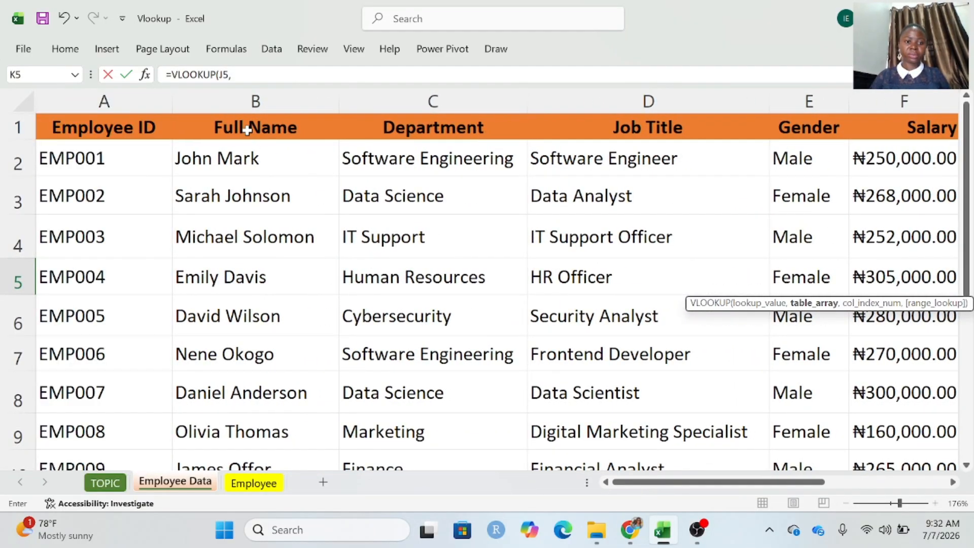
{"action": "left_click", "coordinate": [247, 130]}
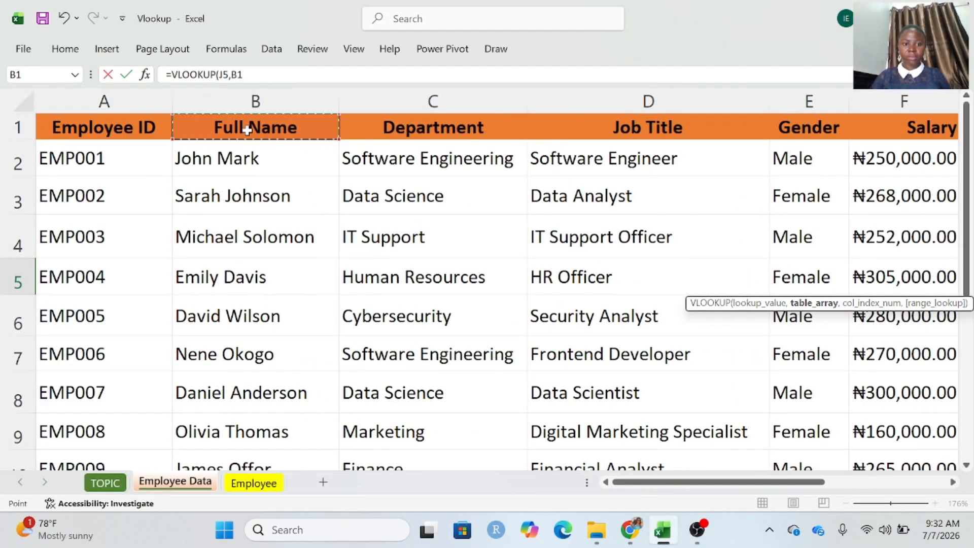
{"action": "left_click_drag", "start_coordinate": [247, 129], "coordinate": [558, 132]}
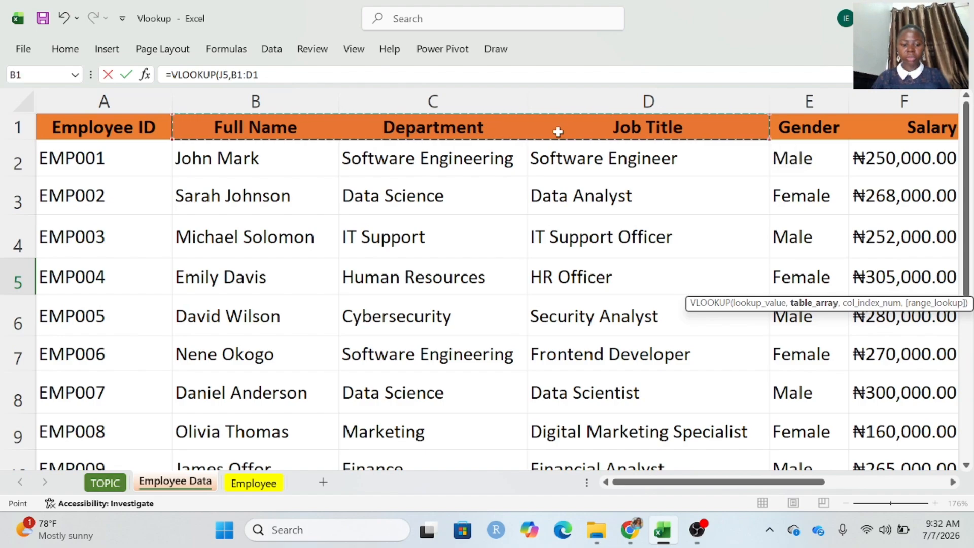
{"action": "key", "text": "ctrl+shift+Down"}
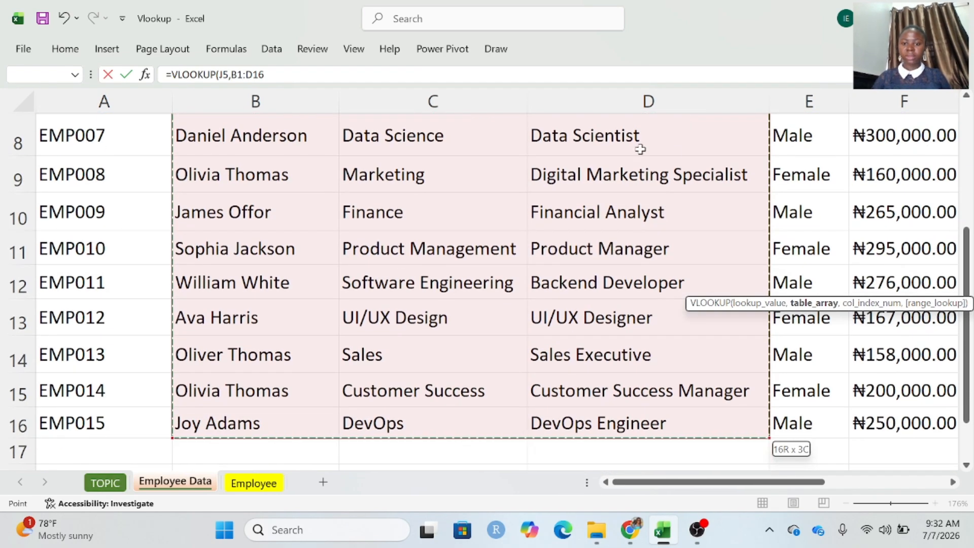
{"action": "scroll", "coordinate": [689, 157], "scroll_direction": "right", "scroll_amount": 3}
{"action": "scroll", "coordinate": [689, 157], "scroll_direction": "right", "scroll_amount": 5}
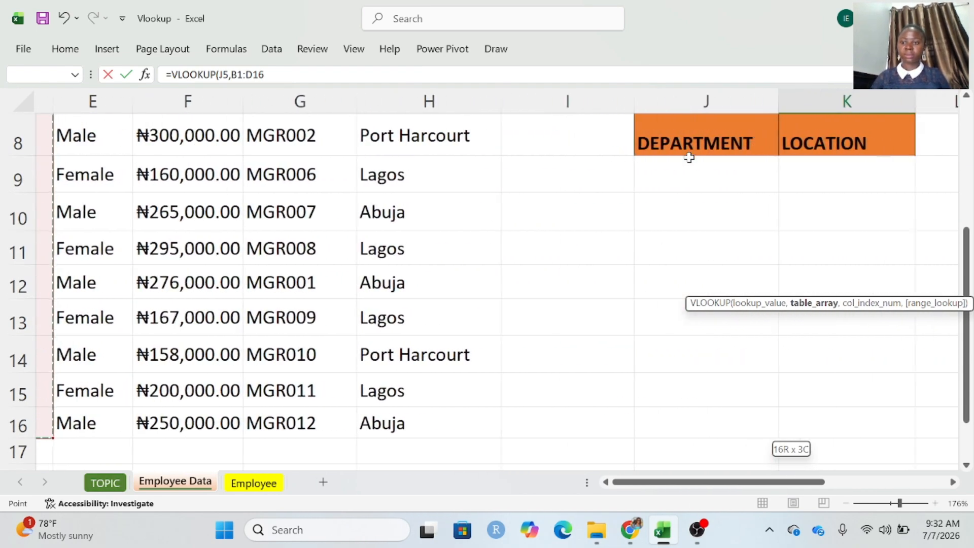
{"action": "scroll", "coordinate": [689, 157], "scroll_direction": "up", "scroll_amount": 1}
{"action": "scroll", "coordinate": [689, 157], "scroll_direction": "up", "scroll_amount": 3}
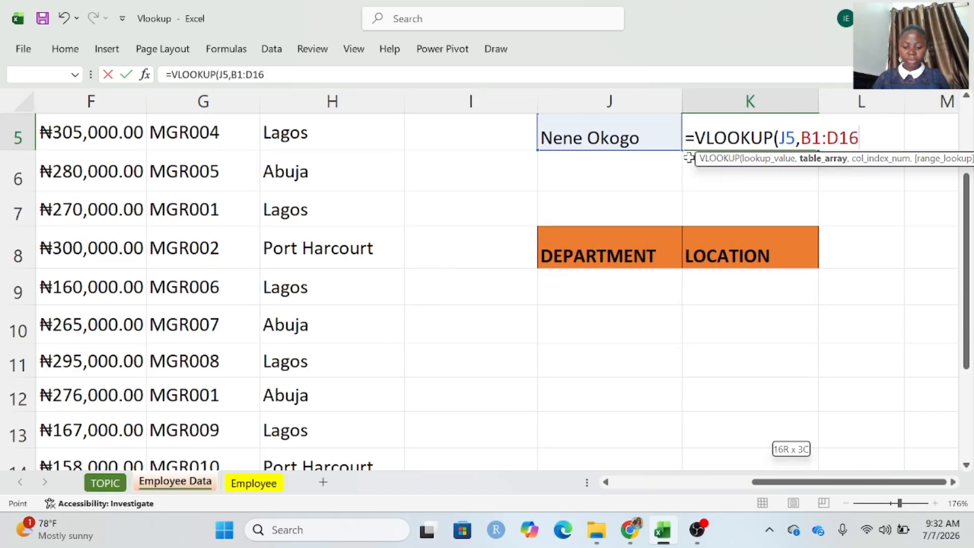
{"action": "type", "text": ","}
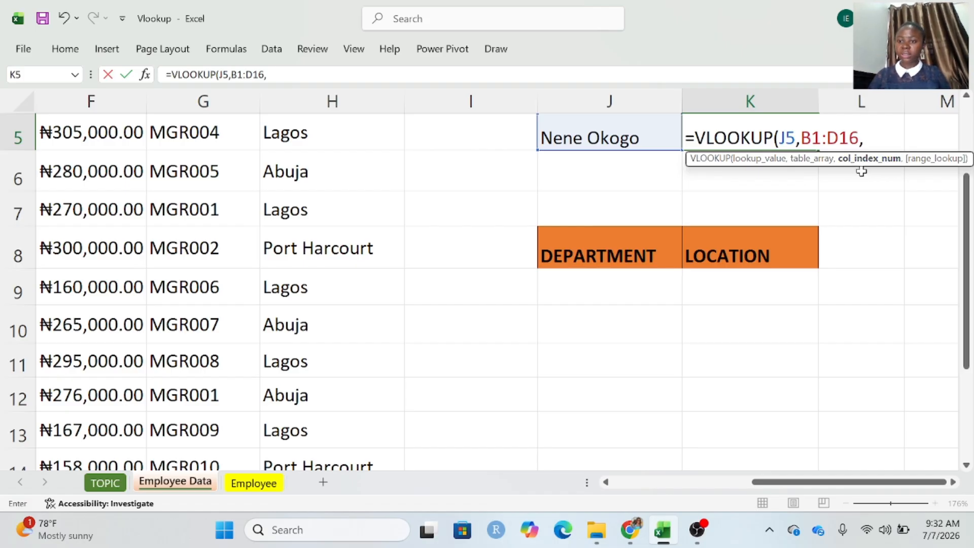
- Complete the K5 VLOOKUP with column index 3 and FALSE for an exact match, and autofit column K to its contents
{"action": "scroll", "coordinate": [731, 235], "scroll_direction": "left", "scroll_amount": 2}
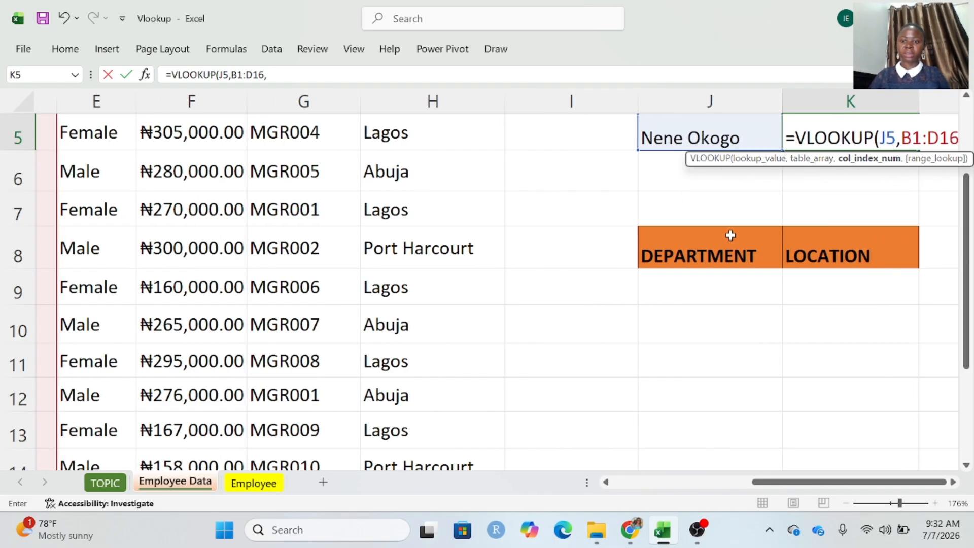
{"action": "scroll", "coordinate": [731, 235], "scroll_direction": "right", "scroll_amount": 2}
{"action": "scroll", "coordinate": [731, 236], "scroll_direction": "up", "scroll_amount": 1}
{"action": "scroll", "coordinate": [731, 235], "scroll_direction": "up", "scroll_amount": 1}
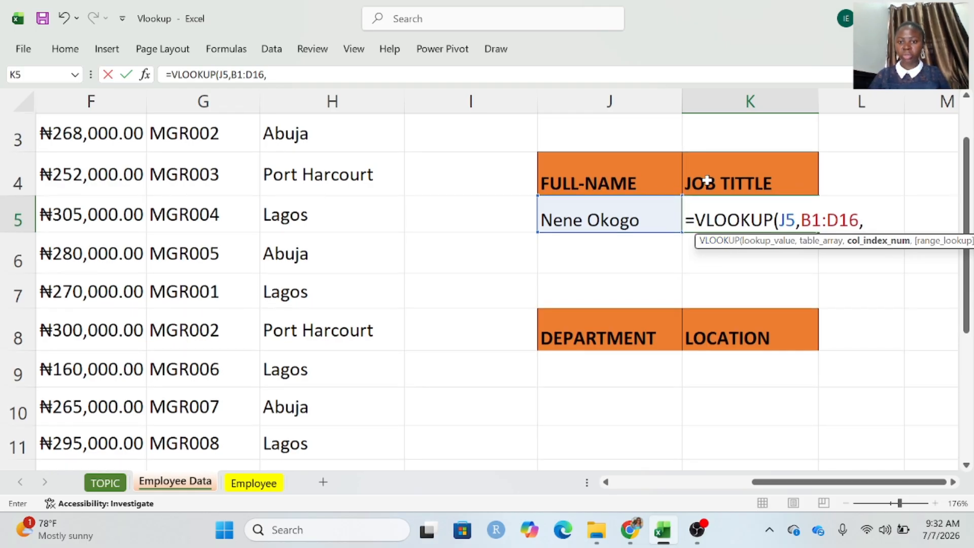
{"action": "scroll", "coordinate": [397, 195], "scroll_direction": "left", "scroll_amount": 3}
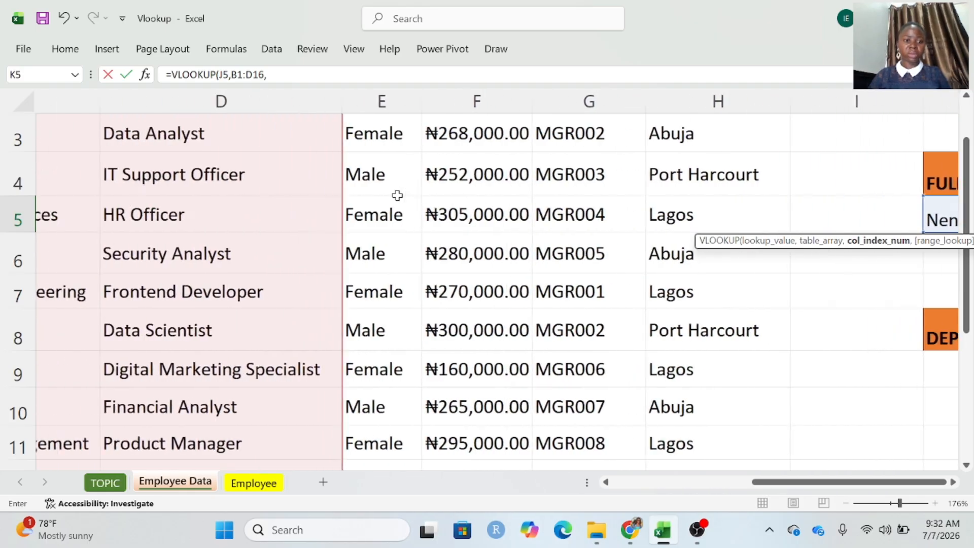
{"action": "scroll", "coordinate": [398, 196], "scroll_direction": "left", "scroll_amount": 3}
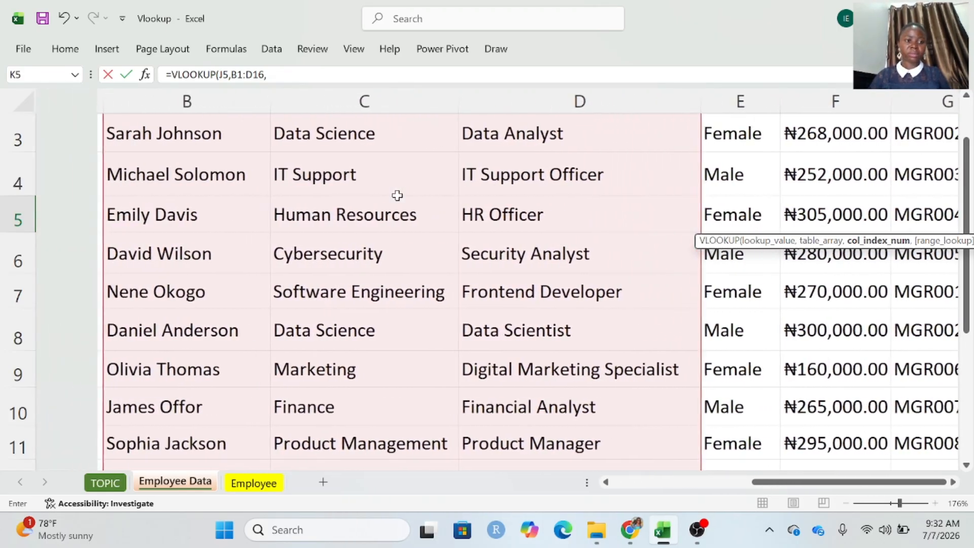
{"action": "scroll", "coordinate": [397, 196], "scroll_direction": "left", "scroll_amount": 1}
{"action": "scroll", "coordinate": [397, 198], "scroll_direction": "up", "scroll_amount": 1}
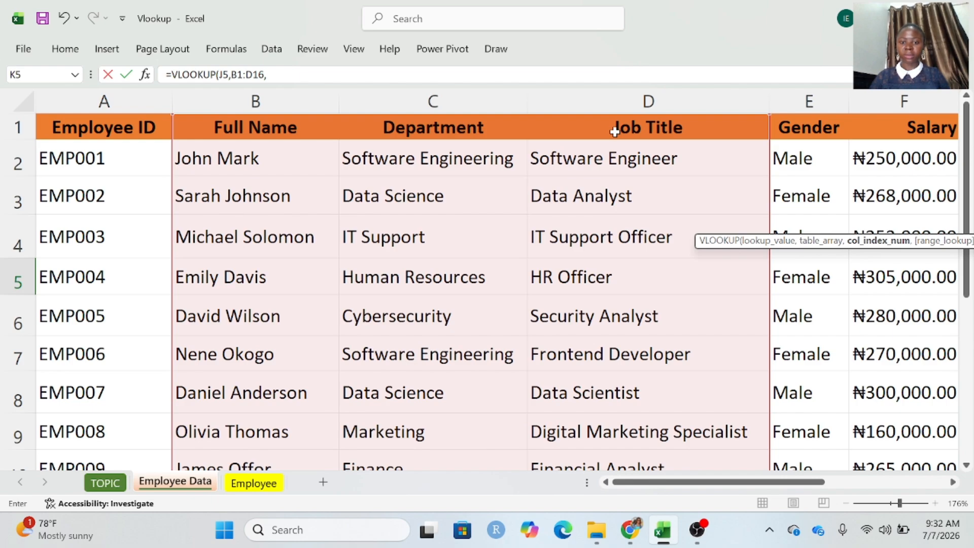
{"action": "scroll", "coordinate": [616, 239], "scroll_direction": "right", "scroll_amount": 5}
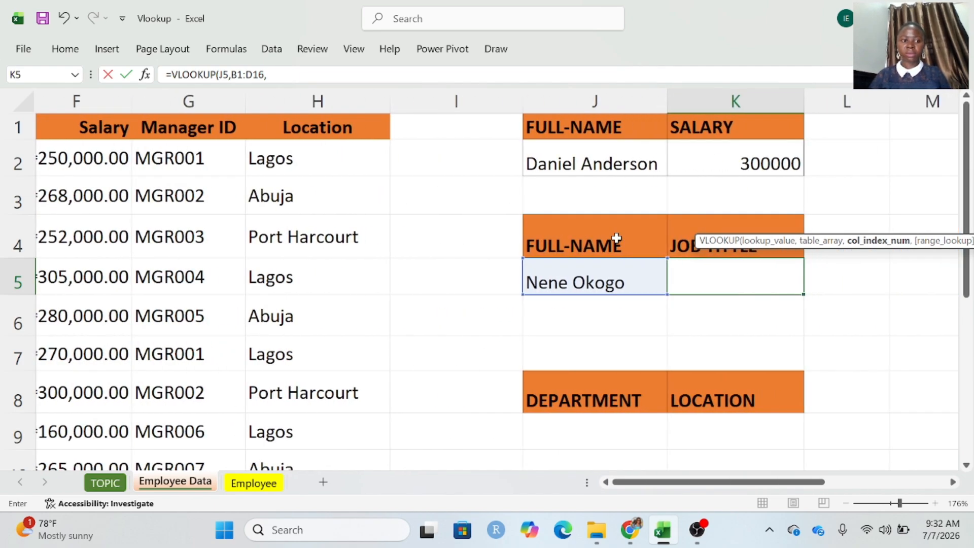
{"action": "scroll", "coordinate": [615, 239], "scroll_direction": "left", "scroll_amount": 3}
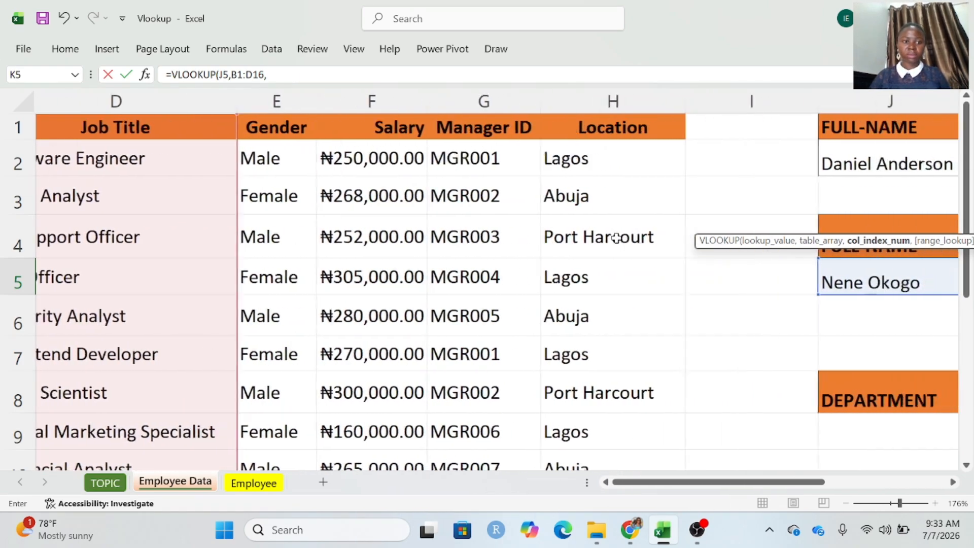
{"action": "scroll", "coordinate": [616, 238], "scroll_direction": "right", "scroll_amount": 4}
{"action": "scroll", "coordinate": [616, 238], "scroll_direction": "left", "scroll_amount": 1}
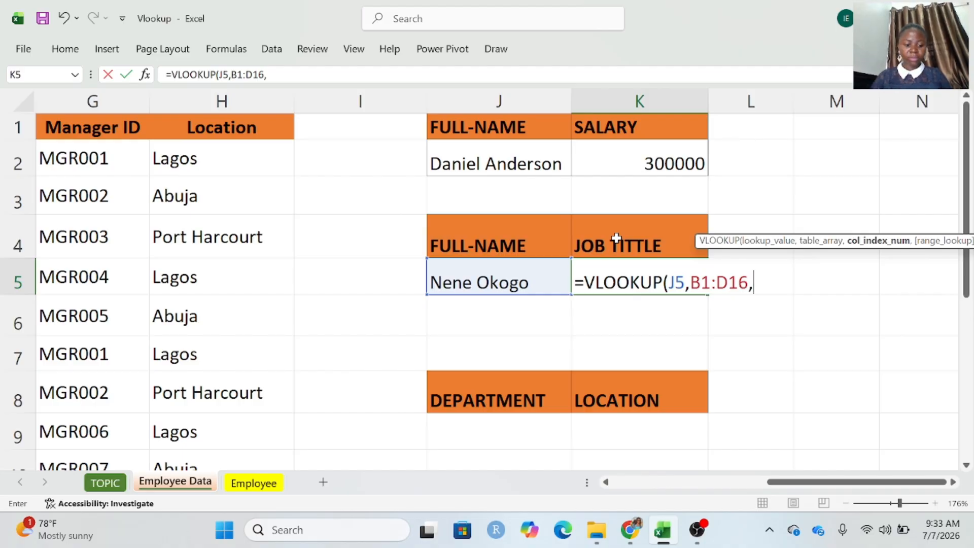
{"action": "type", "text": "3,"}
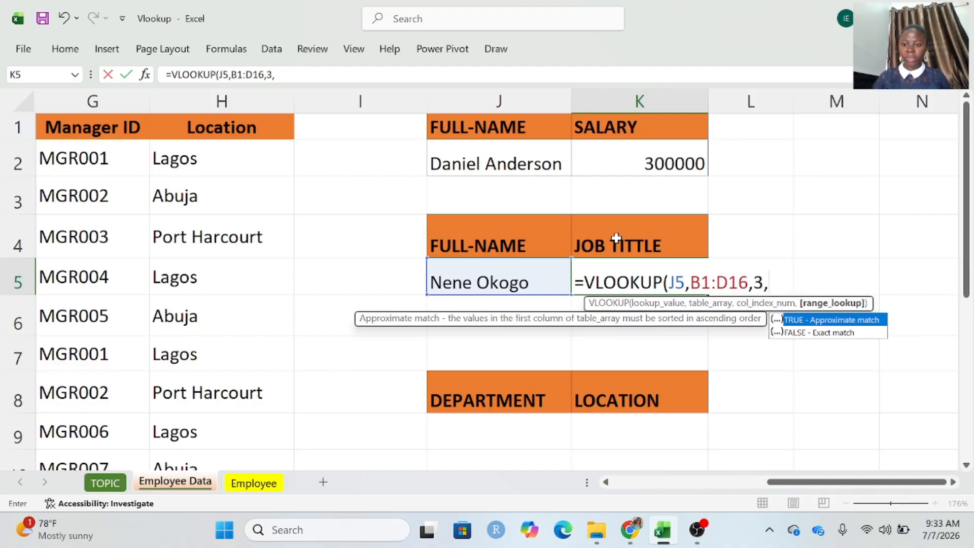
{"action": "double_click", "coordinate": [820, 332]}
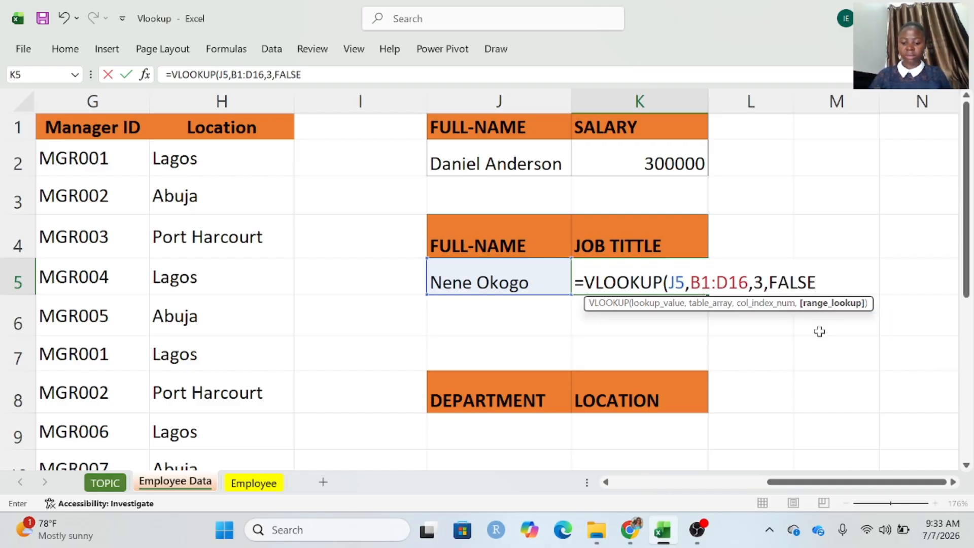
{"action": "type", "text": ")"}
{"action": "key", "text": "Return"}
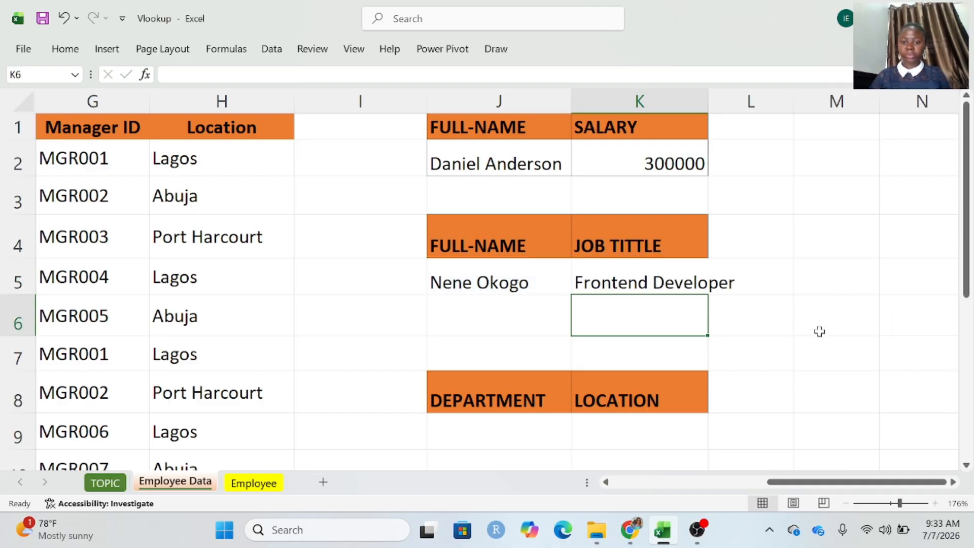
{"action": "double_click", "coordinate": [708, 104]}
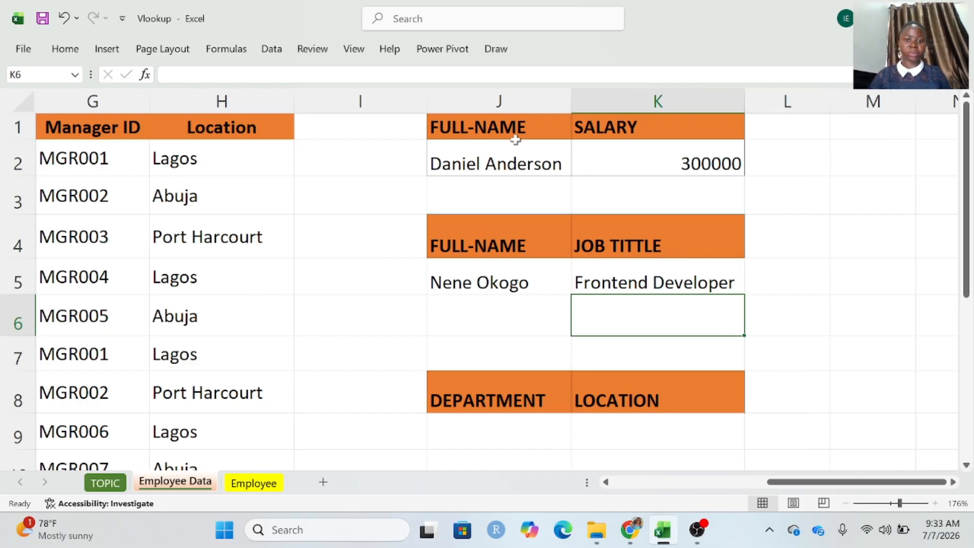
- Replace the lookup name in J5 with a copy of the full name from J2
{"action": "double_click", "coordinate": [561, 158]}
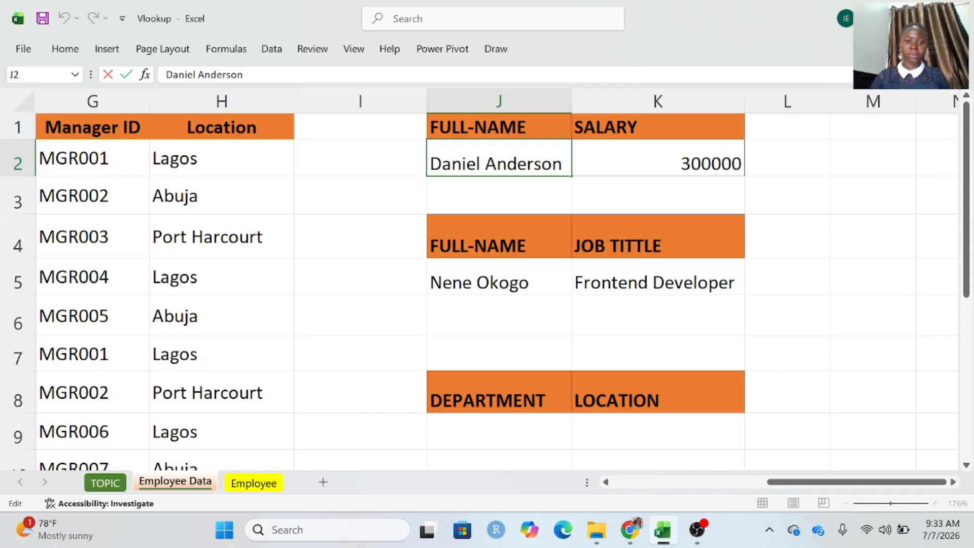
{"action": "left_click_drag", "start_coordinate": [562, 164], "coordinate": [430, 163]}
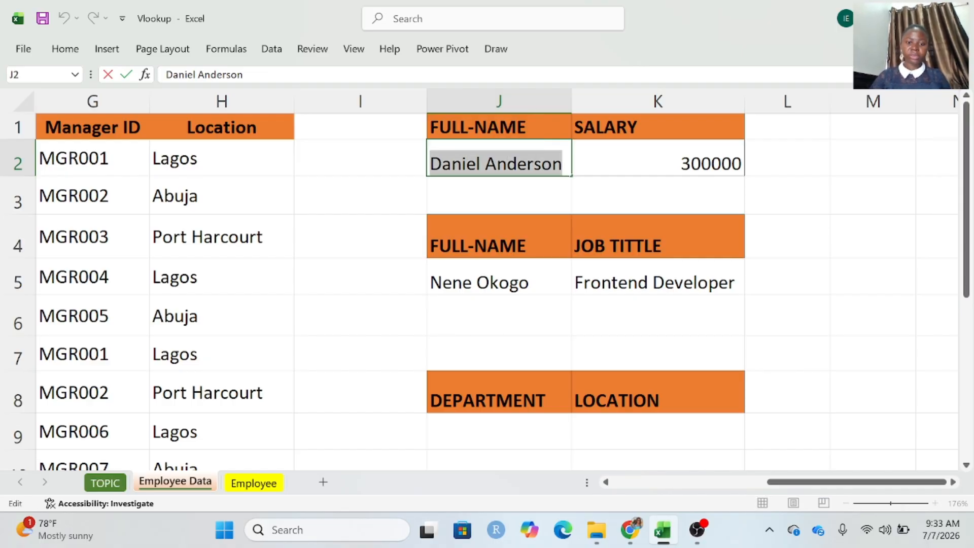
{"action": "left_click", "coordinate": [501, 286]}
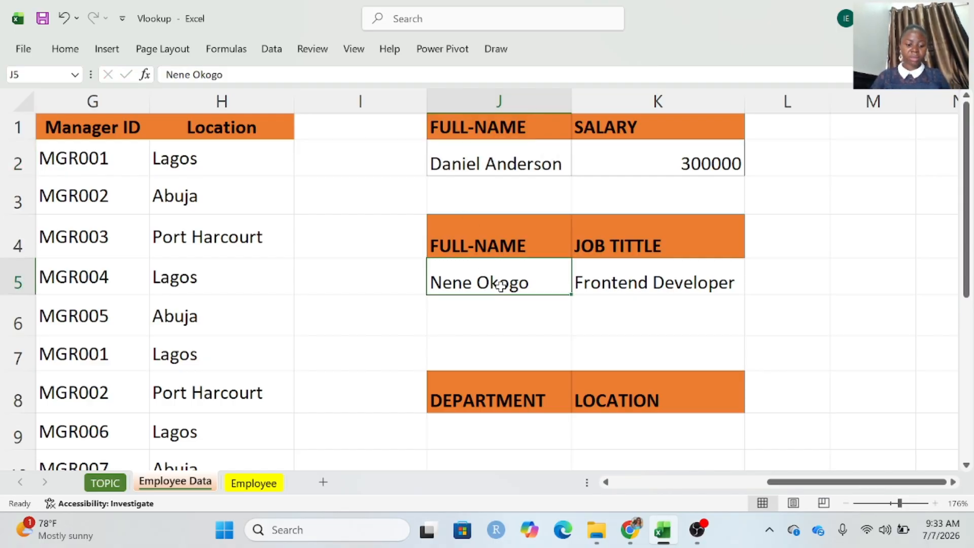
{"action": "key", "text": "ctrl+v"}
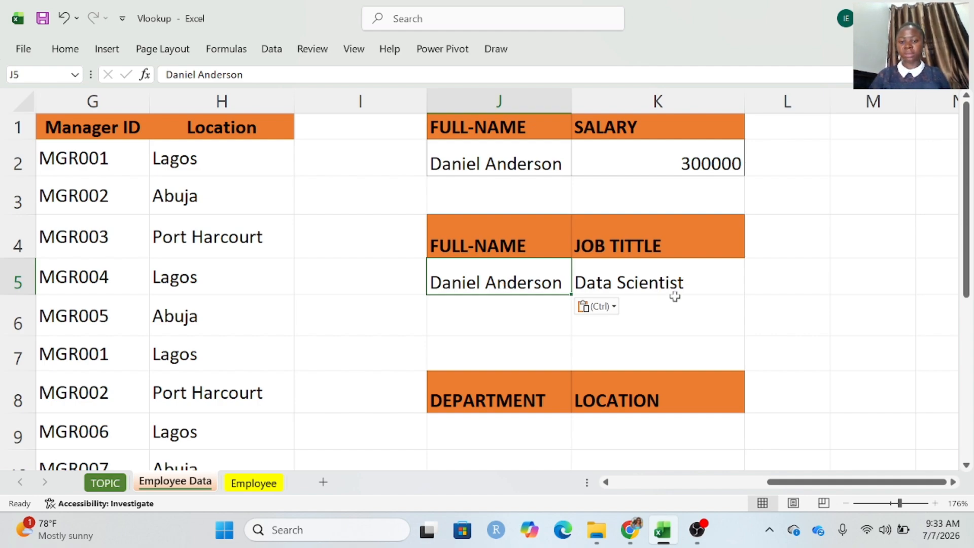
- Examine the Department and Location columns of the employee table against the DEPARTMENT and LOCATION lookup headings
{"action": "scroll", "coordinate": [727, 361], "scroll_direction": "down", "scroll_amount": 2}
{"action": "scroll", "coordinate": [727, 362], "scroll_direction": "up", "scroll_amount": 2}
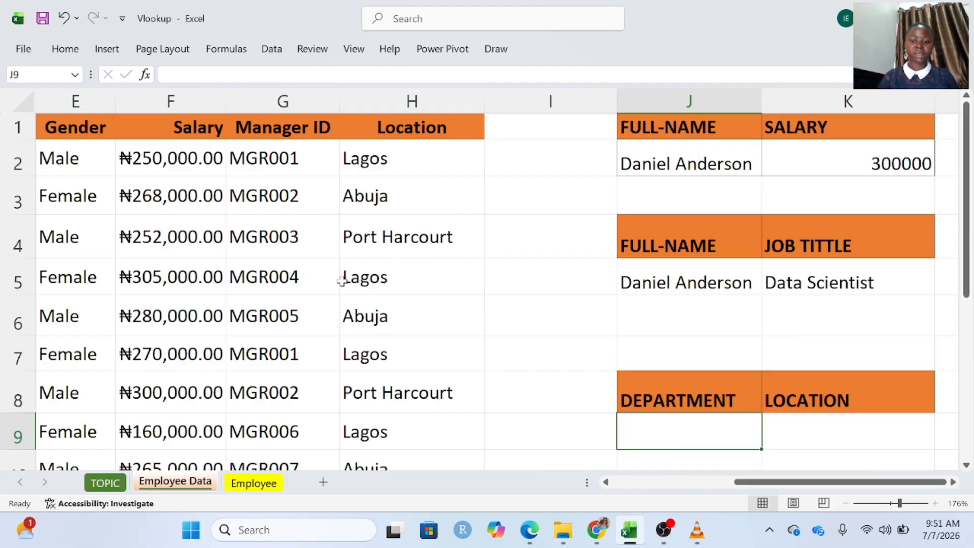
{"action": "scroll", "coordinate": [327, 281], "scroll_direction": "left", "scroll_amount": 3}
{"action": "scroll", "coordinate": [327, 280], "scroll_direction": "left", "scroll_amount": 12}
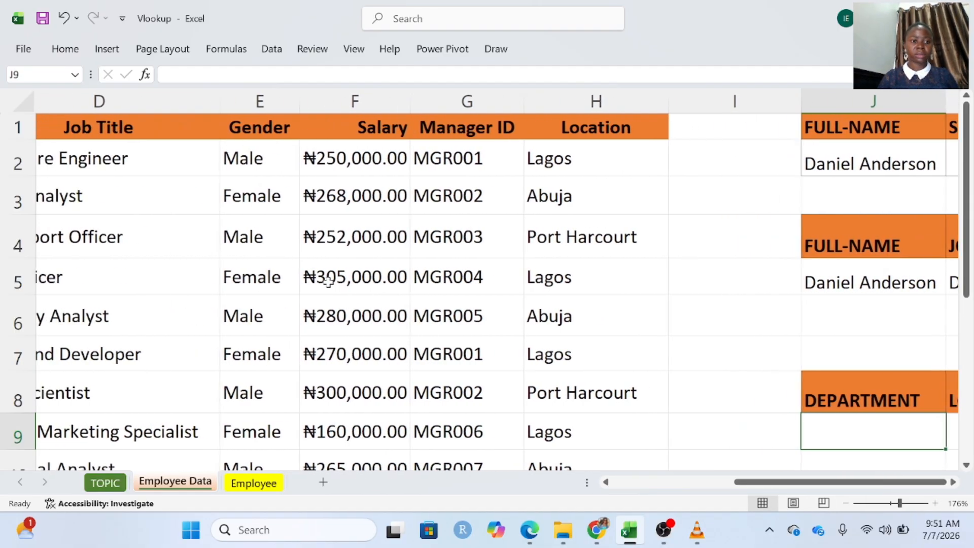
{"action": "scroll", "coordinate": [329, 281], "scroll_direction": "left", "scroll_amount": 3}
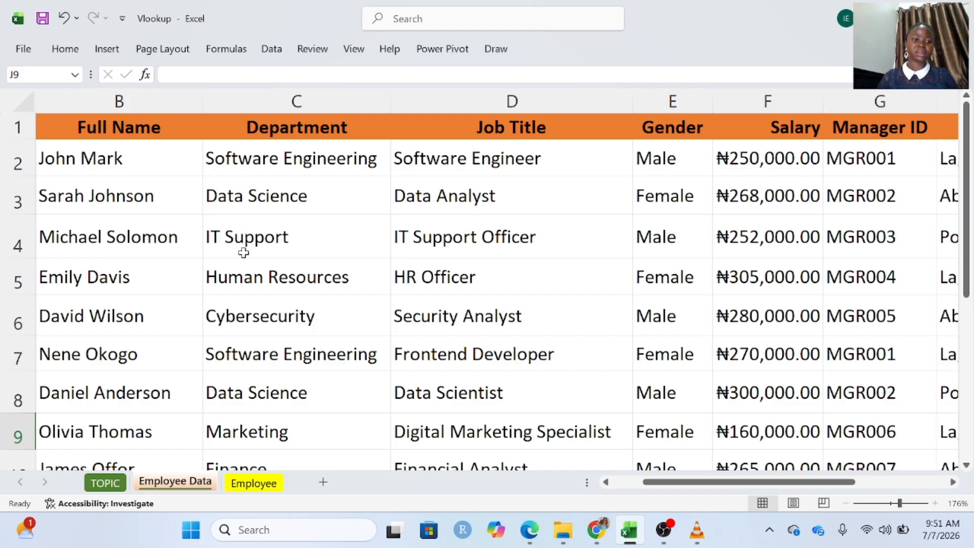
{"action": "scroll", "coordinate": [350, 309], "scroll_direction": "right", "scroll_amount": 6}
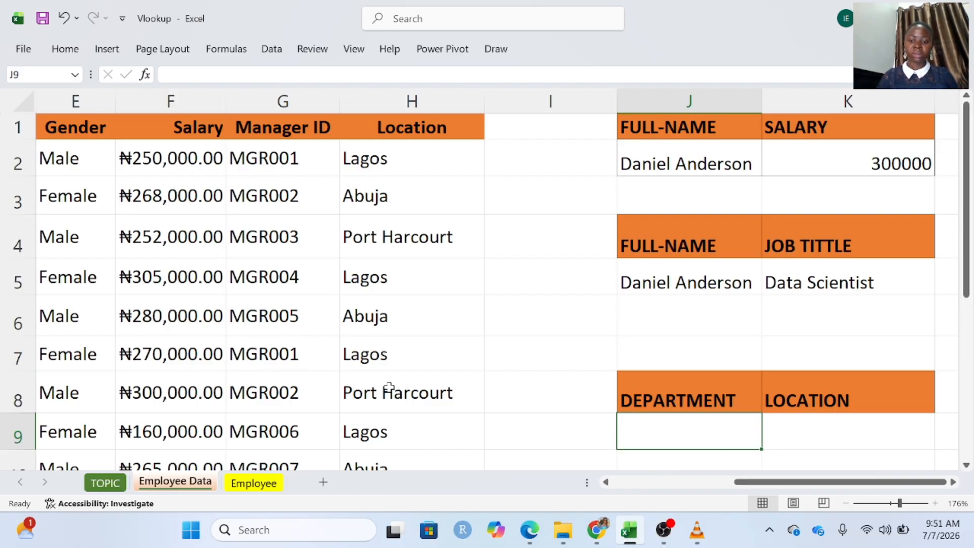
{"action": "scroll", "coordinate": [390, 387], "scroll_direction": "left", "scroll_amount": 5}
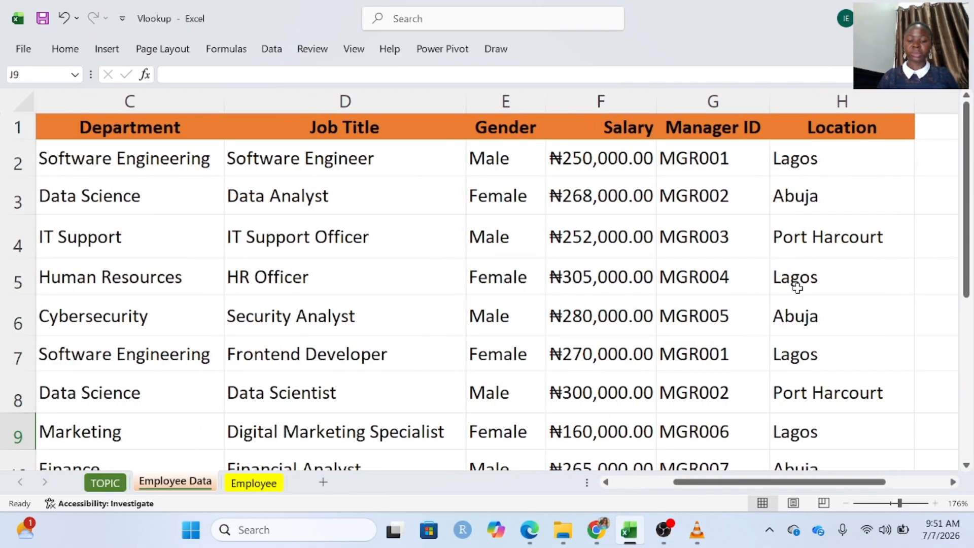
{"action": "scroll", "coordinate": [798, 288], "scroll_direction": "right", "scroll_amount": 5}
- Start a data validation rule for cell J9 under the DEPARTMENT heading that allows values from a List
{"action": "scroll", "coordinate": [797, 288], "scroll_direction": "down", "scroll_amount": 1}
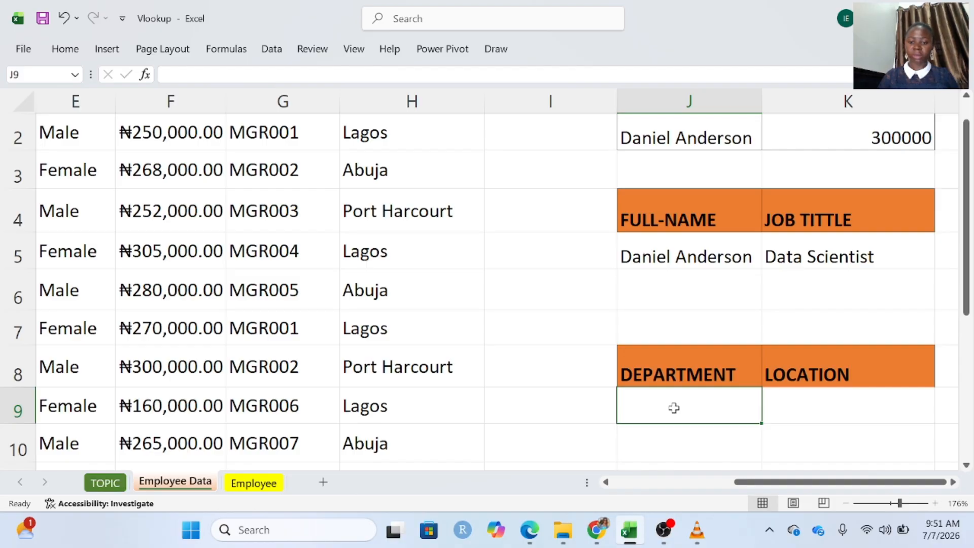
{"action": "left_click", "coordinate": [274, 50]}
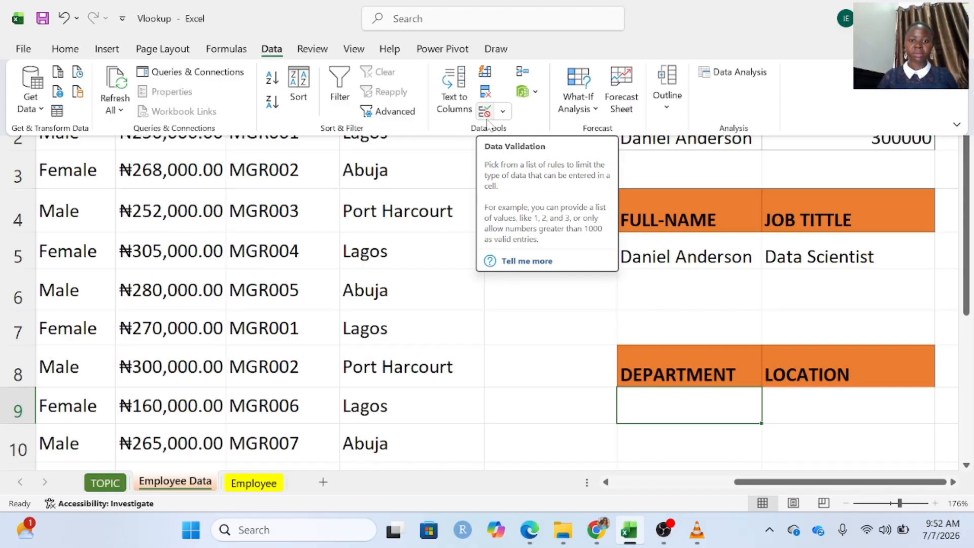
{"action": "left_click", "coordinate": [485, 112]}
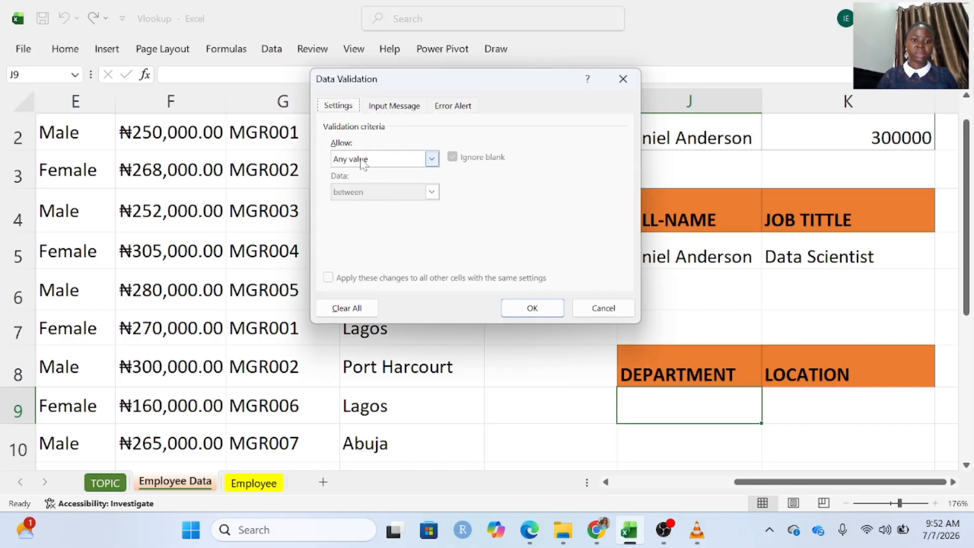
{"action": "left_click", "coordinate": [432, 161]}
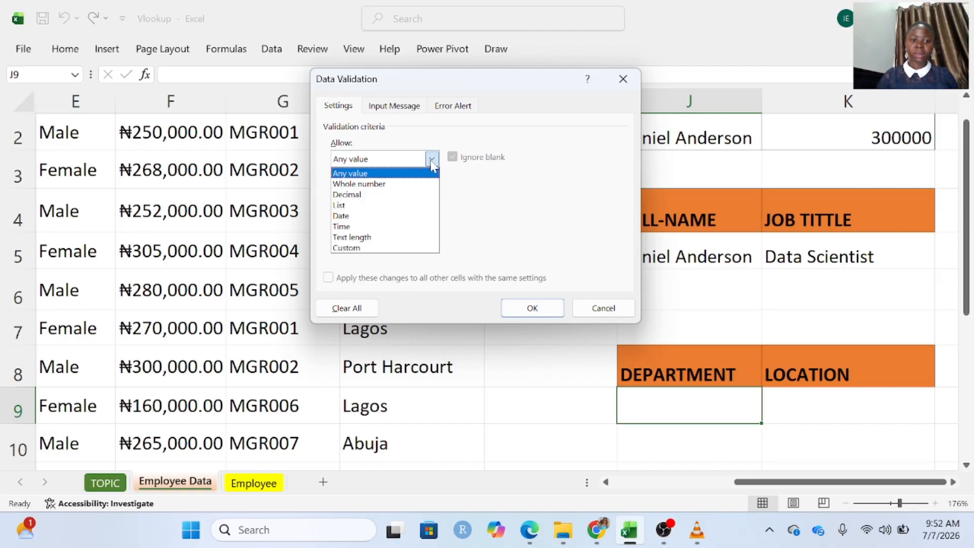
{"action": "left_click", "coordinate": [369, 206]}
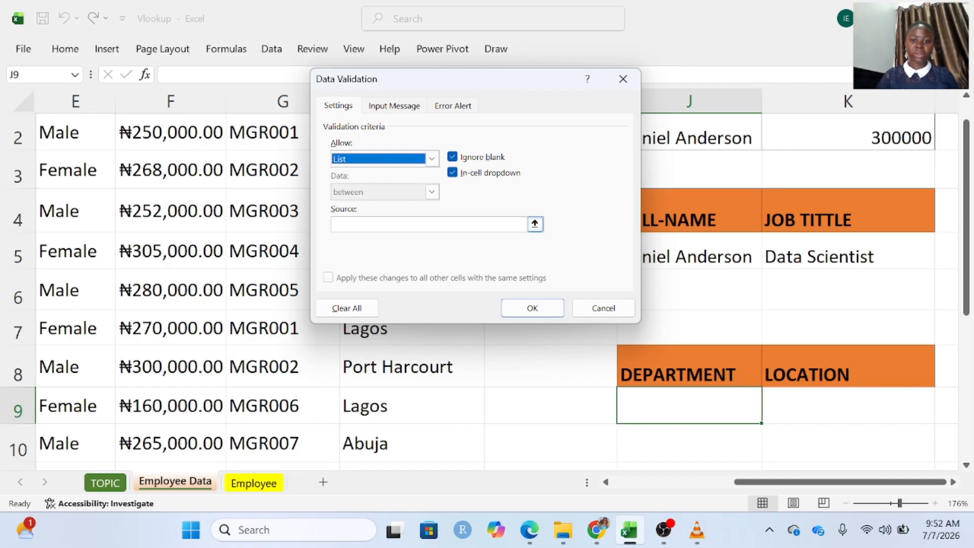
- Set the validation list's source to the Department values in $C$2:$C$16 and apply the rule to J9
{"action": "left_click", "coordinate": [535, 224]}
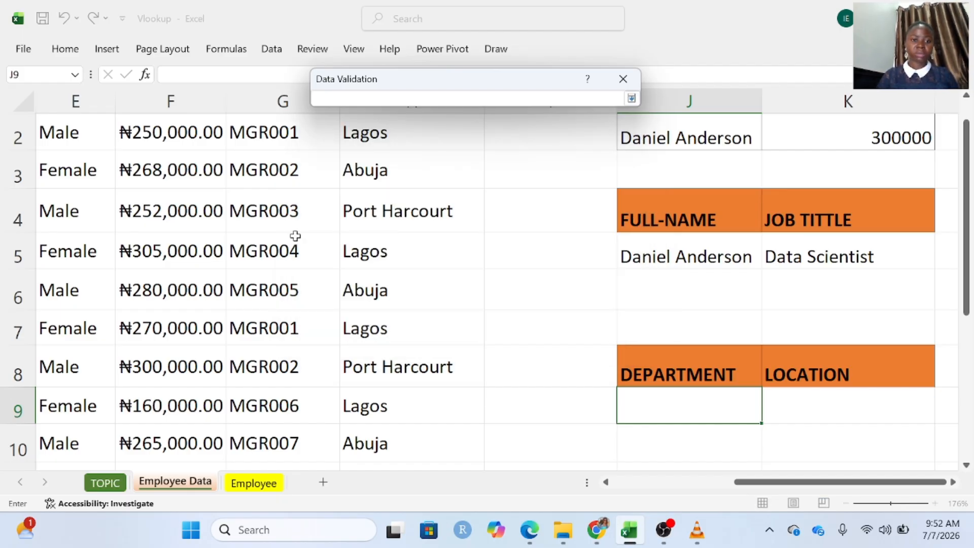
{"action": "scroll", "coordinate": [287, 235], "scroll_direction": "left", "scroll_amount": 2}
{"action": "scroll", "coordinate": [287, 235], "scroll_direction": "left", "scroll_amount": 5}
{"action": "scroll", "coordinate": [288, 235], "scroll_direction": "up", "scroll_amount": 1}
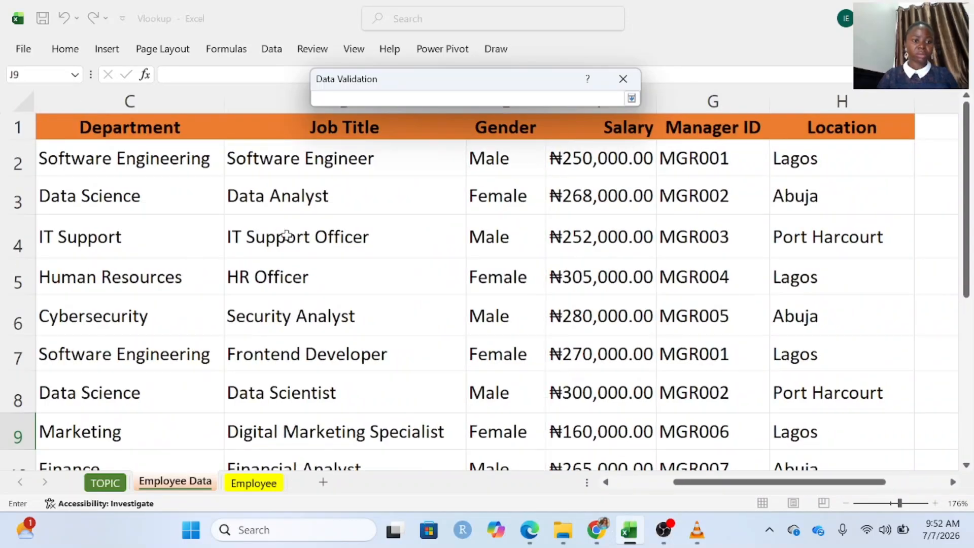
{"action": "scroll", "coordinate": [287, 235], "scroll_direction": "left", "scroll_amount": 1}
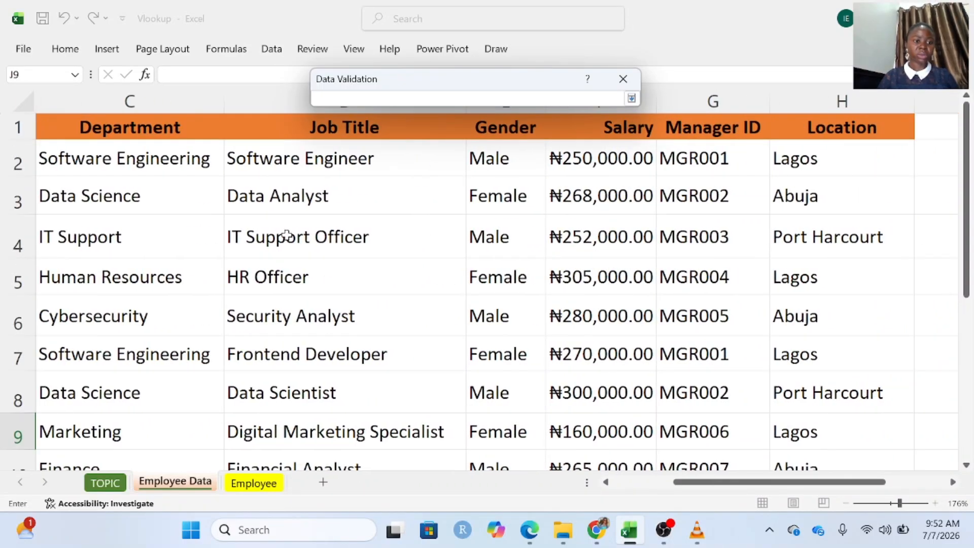
{"action": "left_click", "coordinate": [100, 153]}
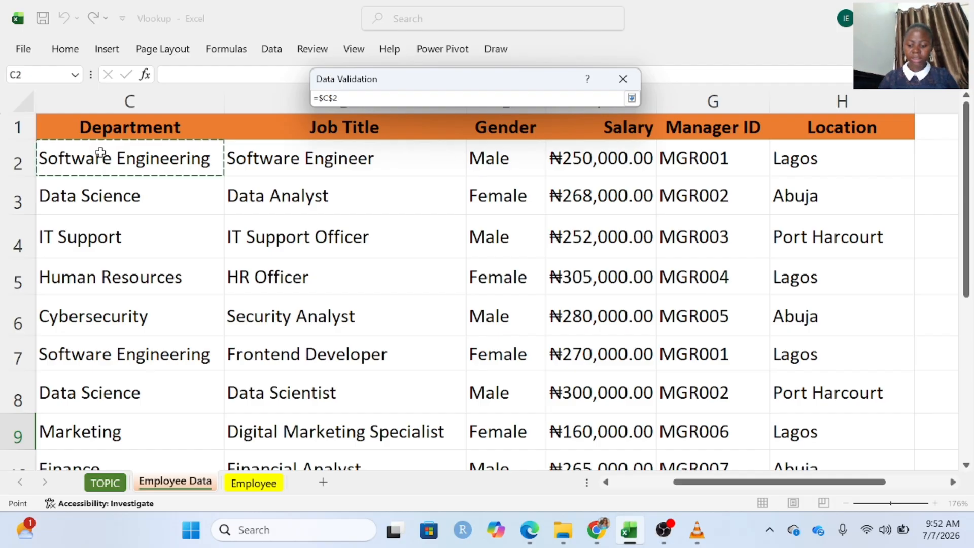
{"action": "key", "text": "ctrl+shift+Down"}
{"action": "scroll", "coordinate": [294, 245], "scroll_direction": "right", "scroll_amount": 3}
{"action": "scroll", "coordinate": [294, 246], "scroll_direction": "up", "scroll_amount": 2}
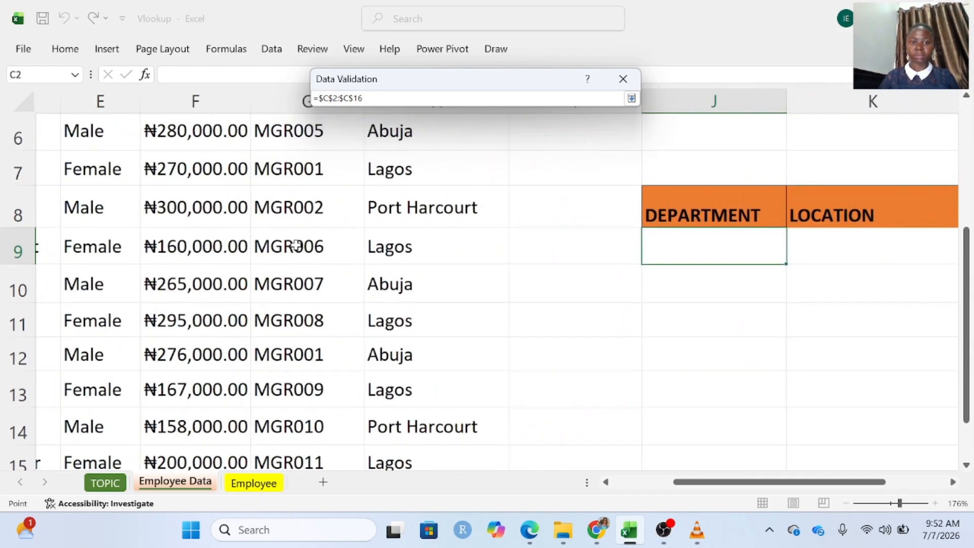
{"action": "key", "text": "Return"}
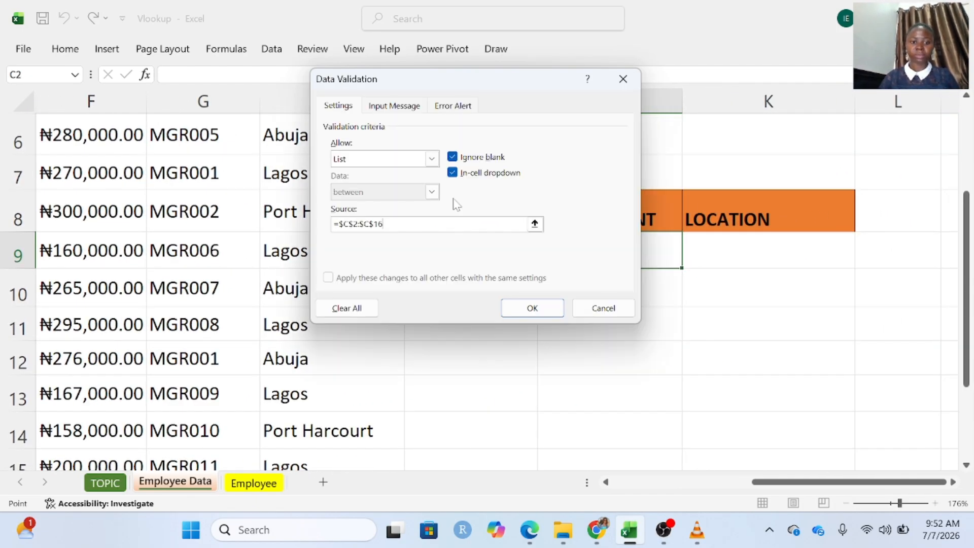
{"action": "left_click", "coordinate": [531, 310]}
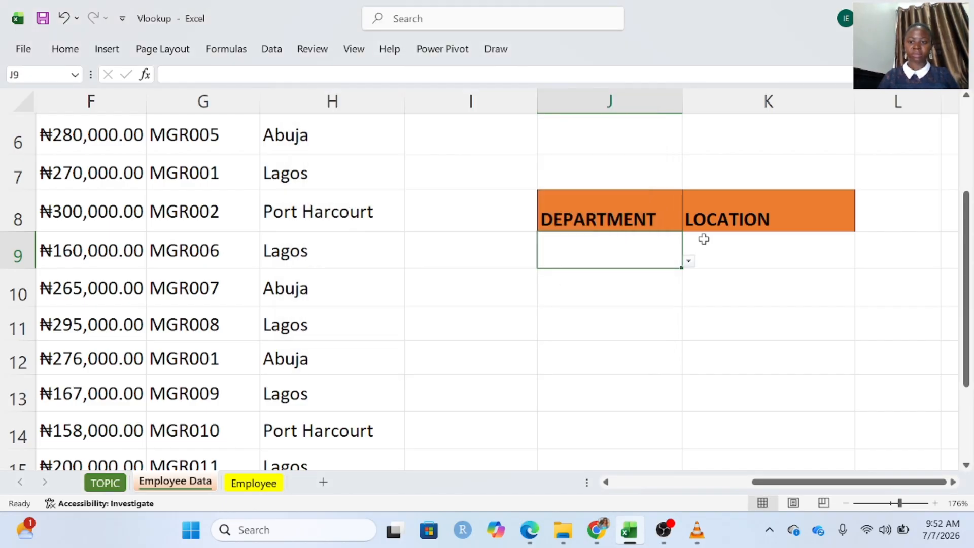
- Choose Software Engineering as the department in J9 from its validation list
{"action": "left_click", "coordinate": [689, 262]}
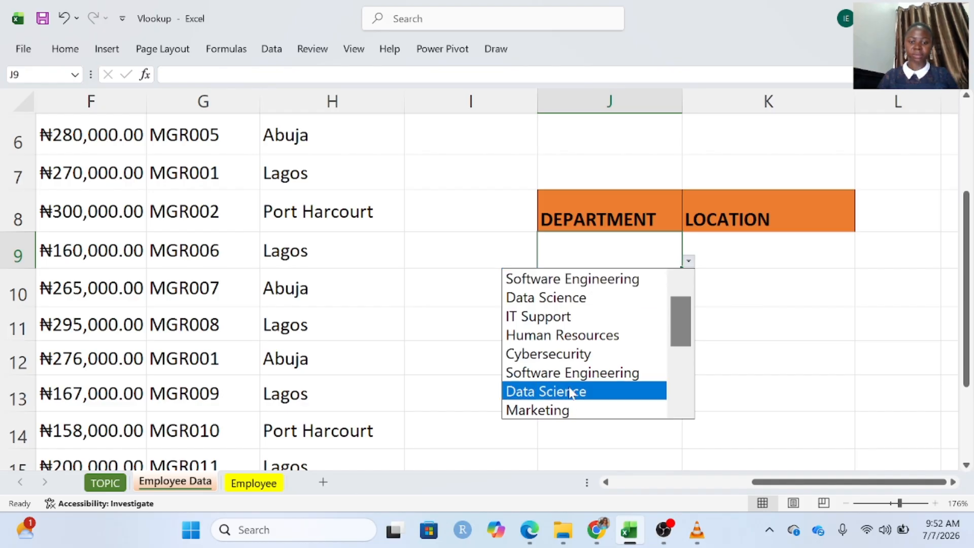
{"action": "left_click", "coordinate": [568, 280]}
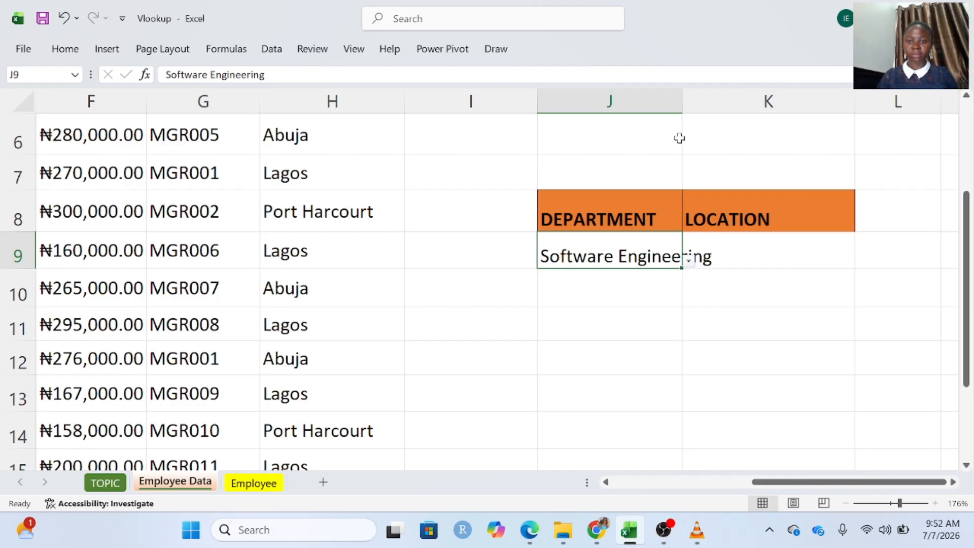
- Widen column J to fit its contents and begin a VLOOKUP formula in K9 with J9 as the lookup value
{"action": "double_click", "coordinate": [681, 109]}
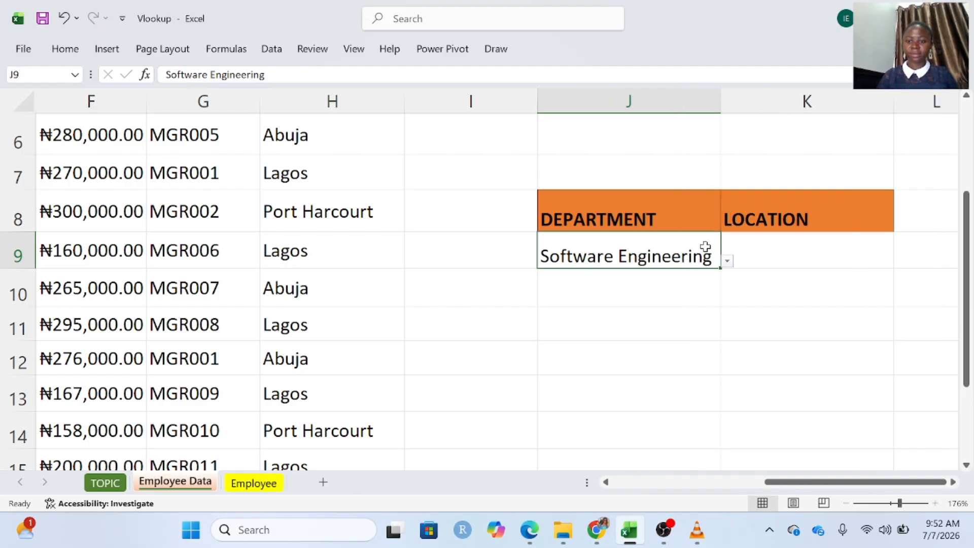
{"action": "left_click", "coordinate": [774, 251]}
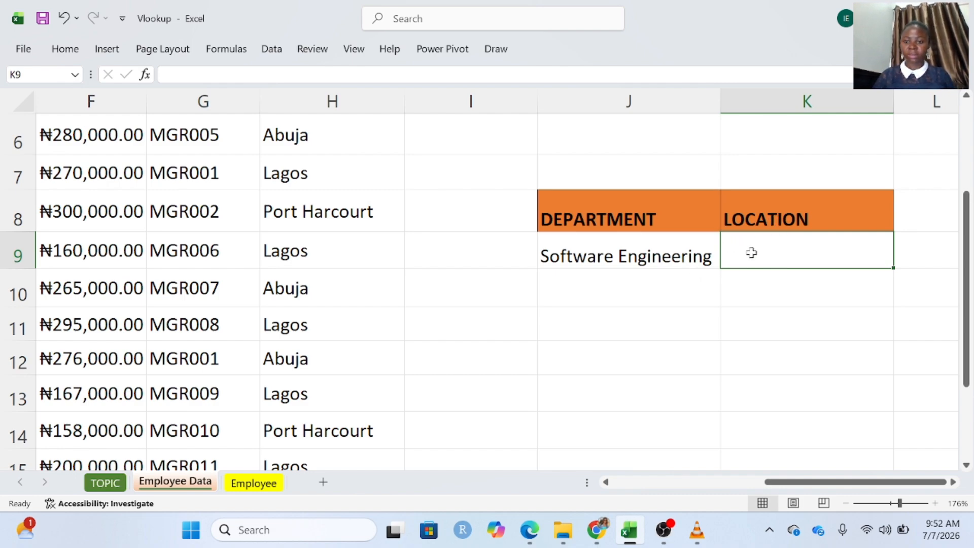
{"action": "type", "text": "=V"}
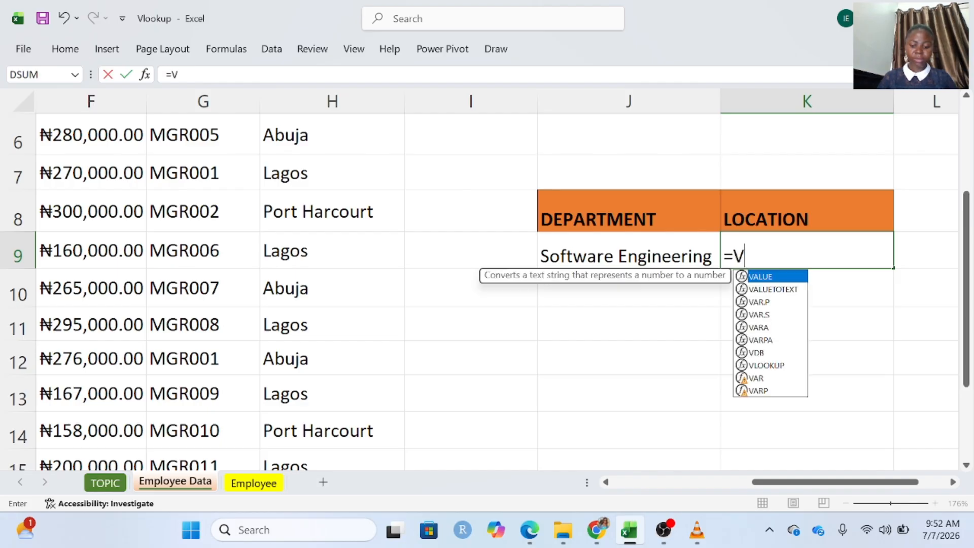
{"action": "type", "text": "L"}
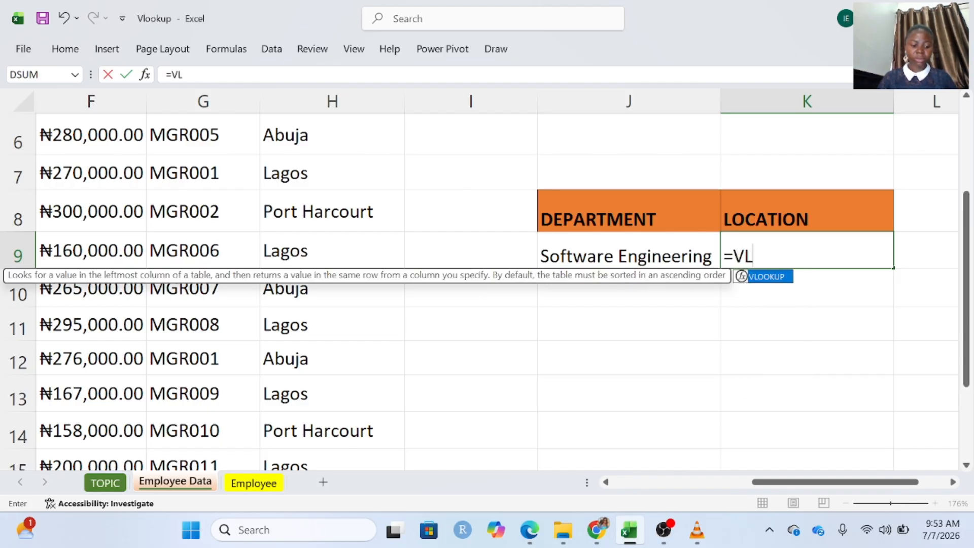
{"action": "key", "text": "Tab"}
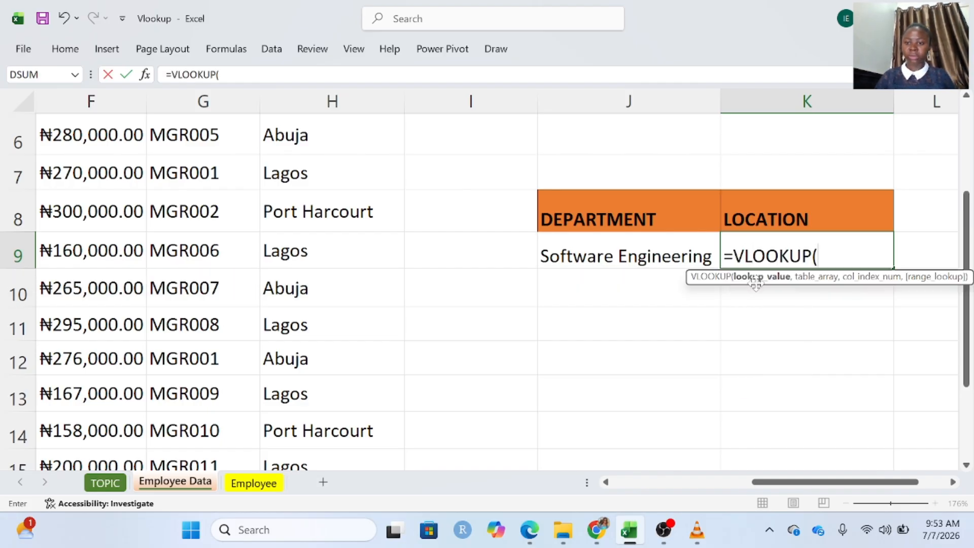
{"action": "left_click", "coordinate": [624, 255]}
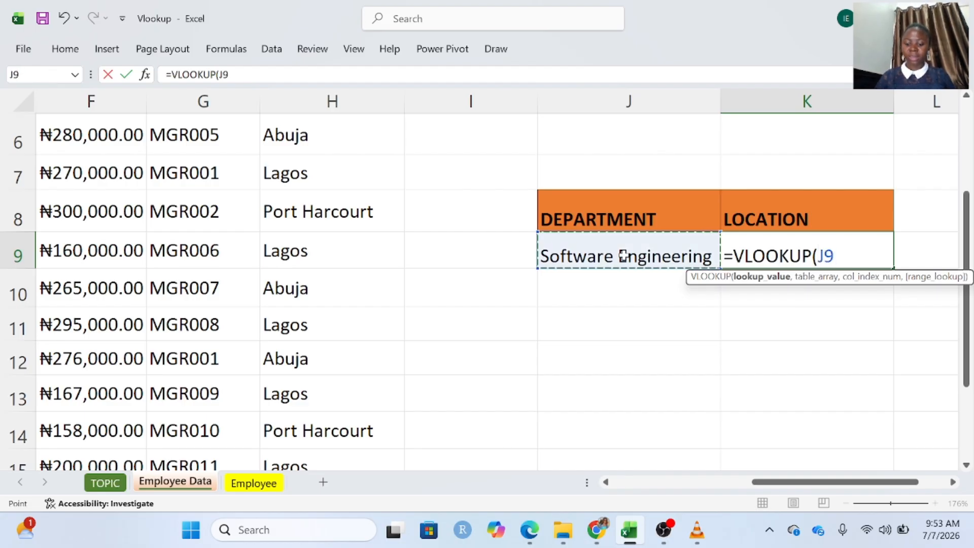
{"action": "type", "text": ","}
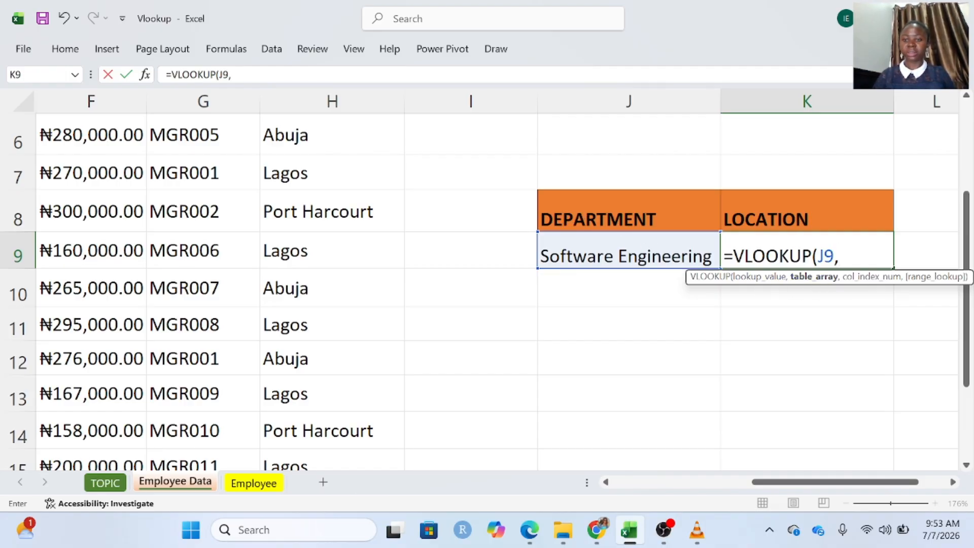
- Set the VLOOKUP's table array to C1:H16, covering the Department through Location columns of the employee table
{"action": "scroll", "coordinate": [546, 247], "scroll_direction": "up", "scroll_amount": 2}
{"action": "scroll", "coordinate": [546, 247], "scroll_direction": "left", "scroll_amount": 4}
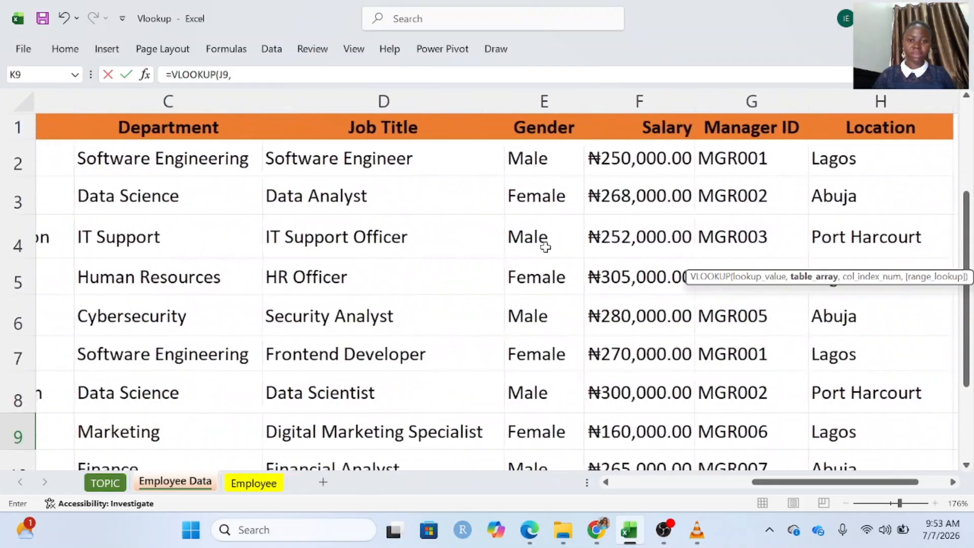
{"action": "scroll", "coordinate": [546, 247], "scroll_direction": "left", "scroll_amount": 2}
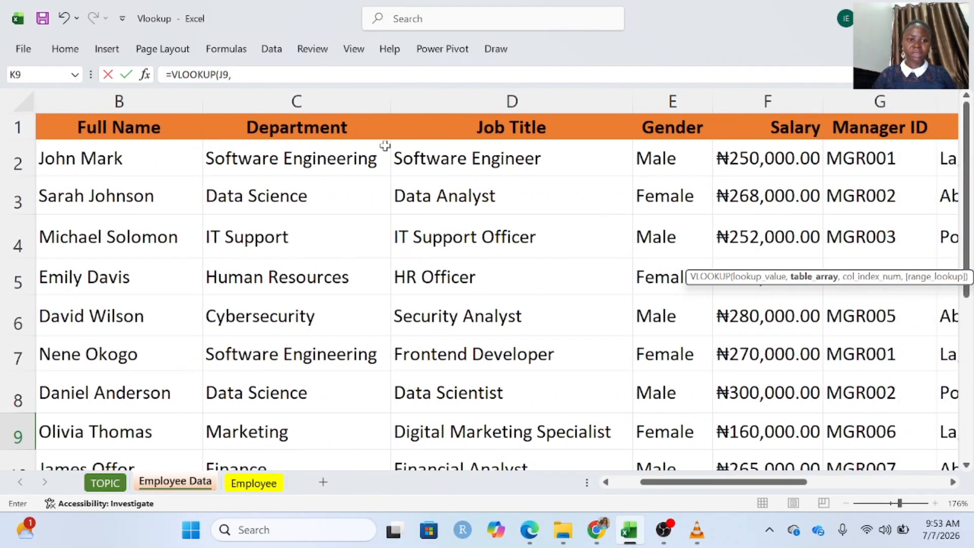
{"action": "left_click", "coordinate": [278, 126]}
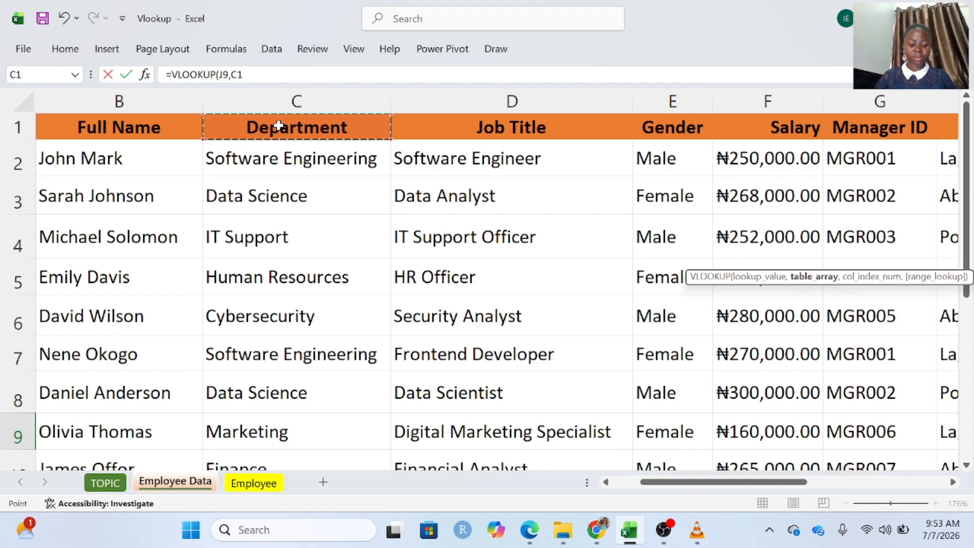
{"action": "left_click_drag", "start_coordinate": [380, 132], "coordinate": [683, 119]}
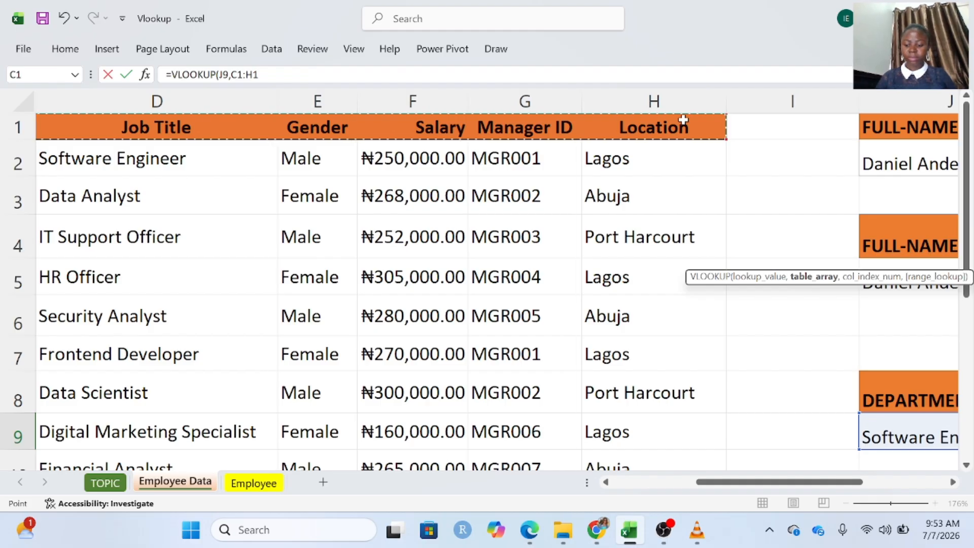
{"action": "key", "text": "ctrl+shift+Down"}
{"action": "scroll", "coordinate": [833, 224], "scroll_direction": "right", "scroll_amount": 5}
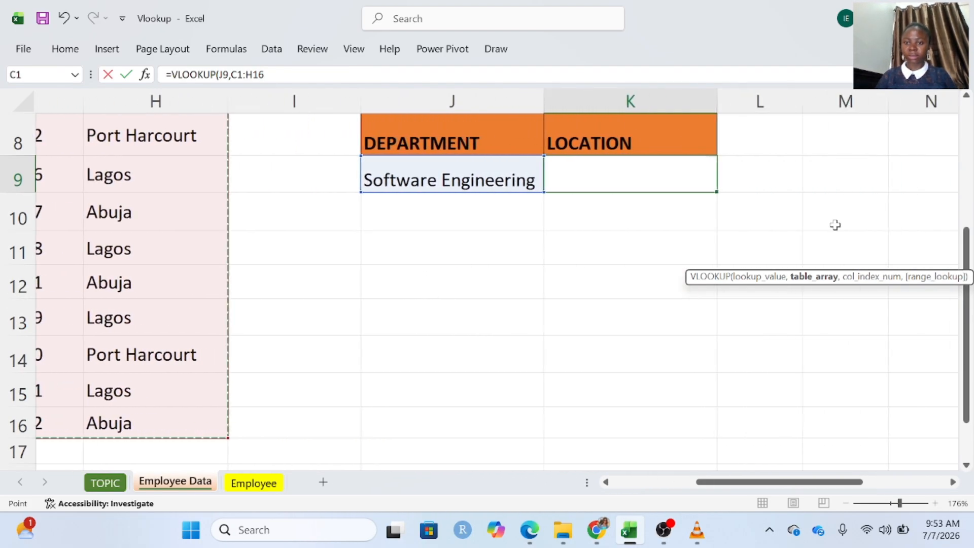
{"action": "scroll", "coordinate": [835, 225], "scroll_direction": "right", "scroll_amount": 3}
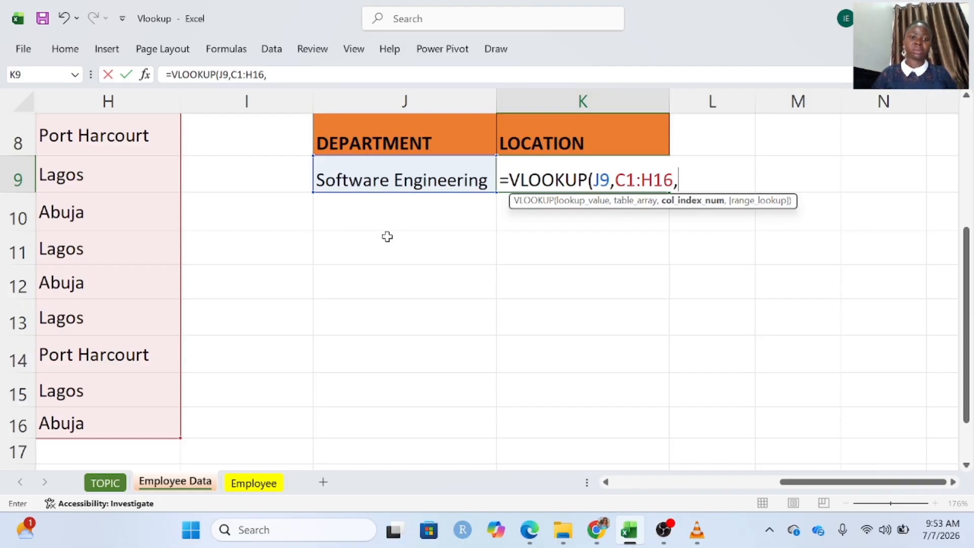
- Count the columns from Department to Location in the employee table and set the VLOOKUP's column index to 6
{"action": "scroll", "coordinate": [387, 236], "scroll_direction": "up", "scroll_amount": 1}
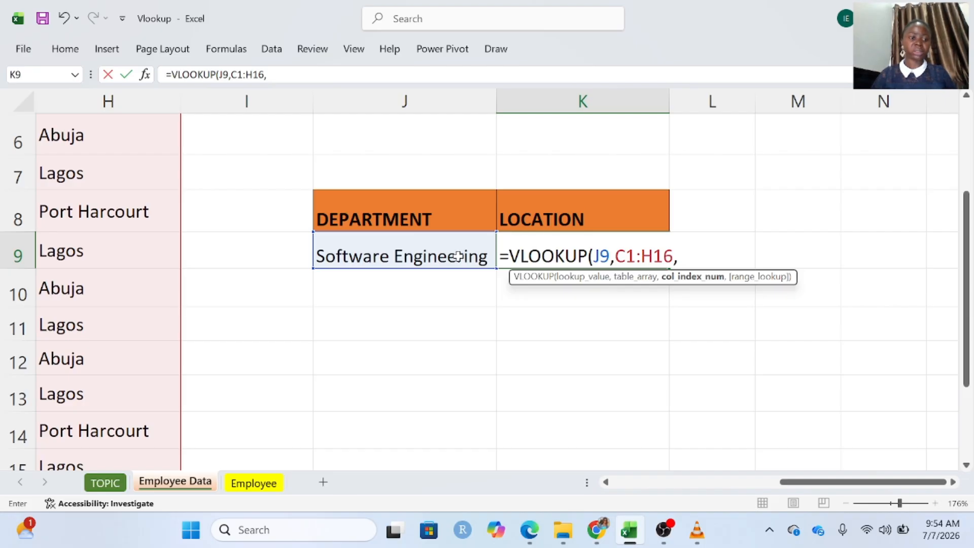
{"action": "scroll", "coordinate": [457, 257], "scroll_direction": "left", "scroll_amount": 5}
{"action": "scroll", "coordinate": [457, 257], "scroll_direction": "up", "scroll_amount": 2}
{"action": "scroll", "coordinate": [459, 257], "scroll_direction": "left", "scroll_amount": 3}
{"action": "scroll", "coordinate": [458, 257], "scroll_direction": "up", "scroll_amount": 1}
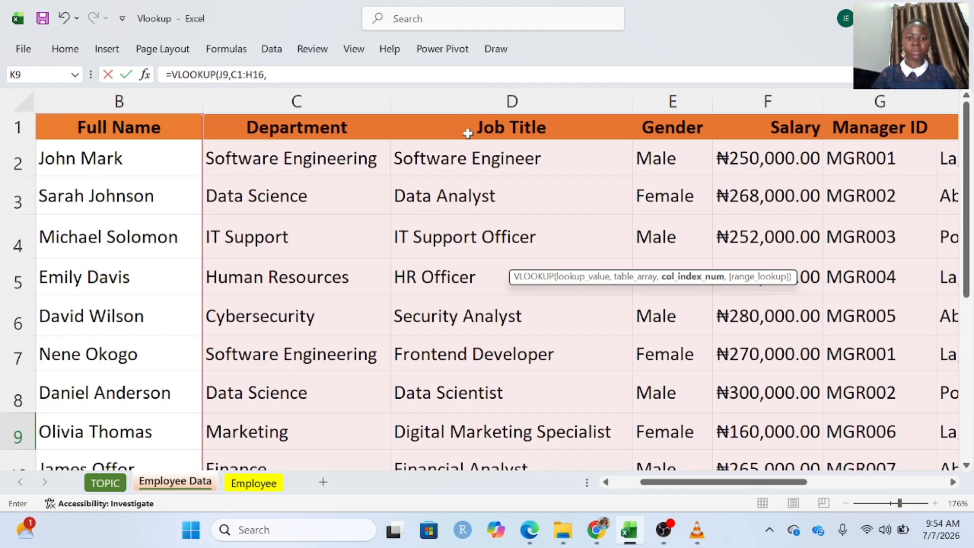
{"action": "scroll", "coordinate": [673, 131], "scroll_direction": "right", "scroll_amount": 2}
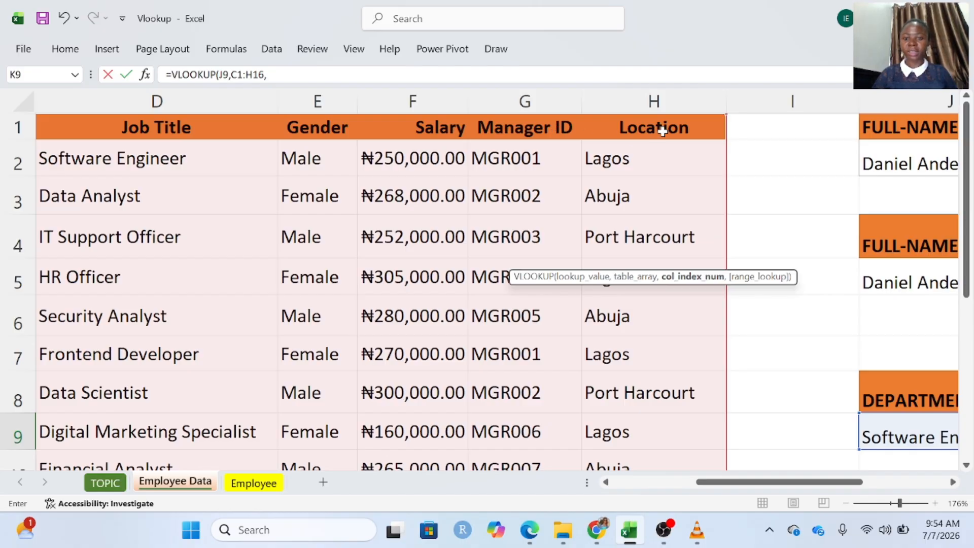
{"action": "scroll", "coordinate": [637, 188], "scroll_direction": "right", "scroll_amount": 2}
{"action": "scroll", "coordinate": [638, 189], "scroll_direction": "right", "scroll_amount": 1}
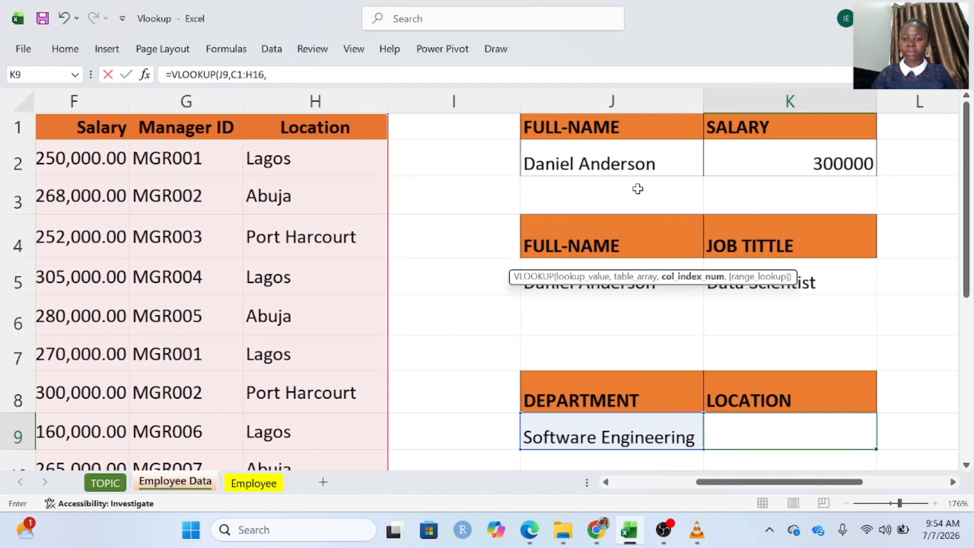
{"action": "scroll", "coordinate": [840, 322], "scroll_direction": "down", "scroll_amount": 2}
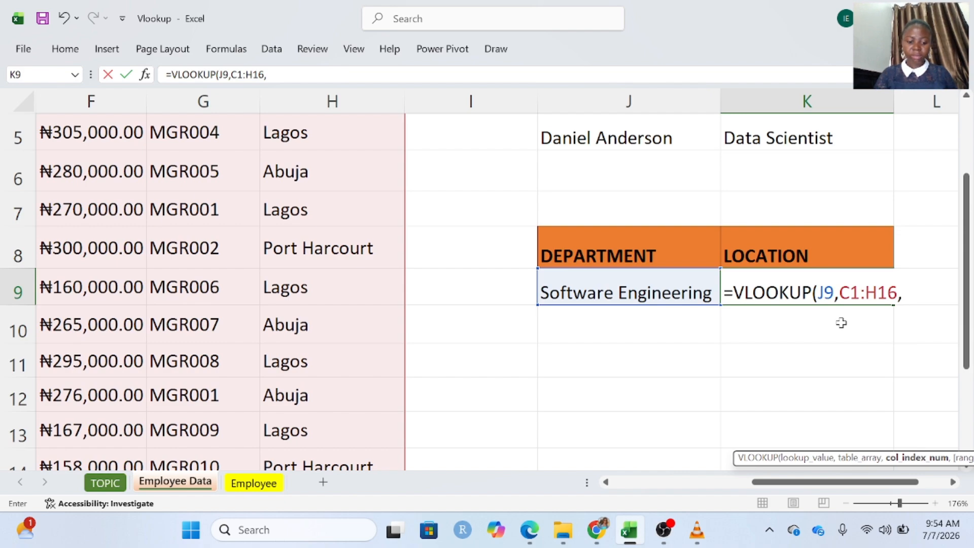
{"action": "type", "text": "6,"}
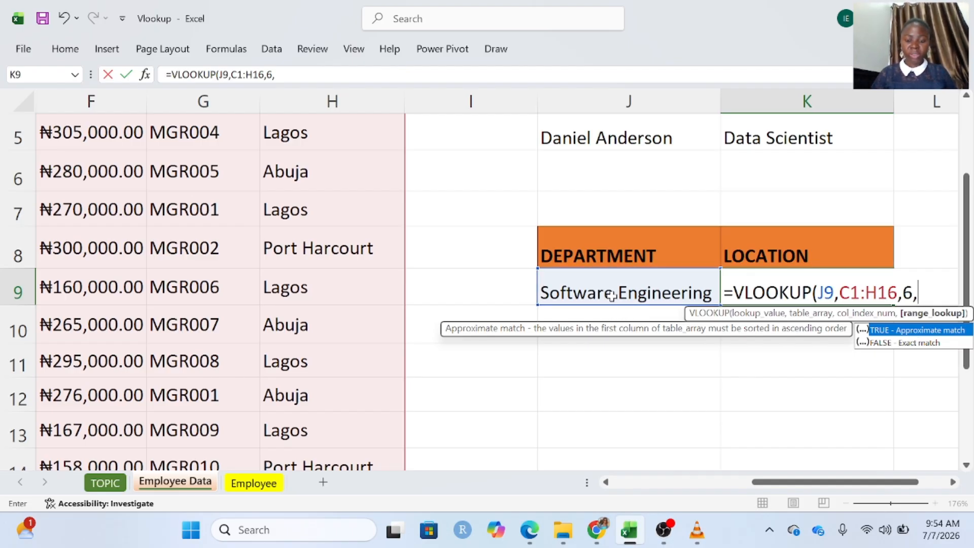
- Set the VLOOKUP's range lookup to FALSE for an exact match and enter the completed formula in K9
{"action": "double_click", "coordinate": [911, 344]}
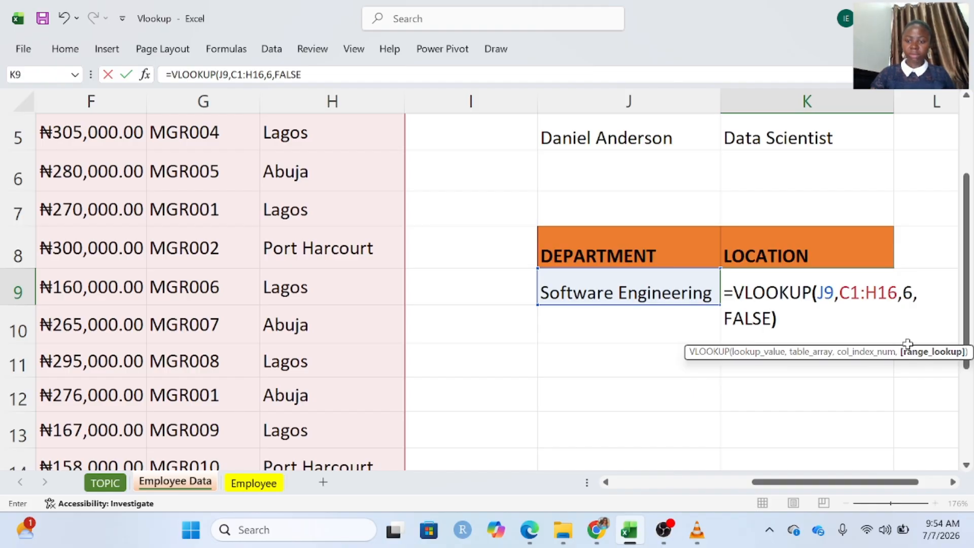
{"action": "type", "text": ")"}
{"action": "key", "text": "Return"}
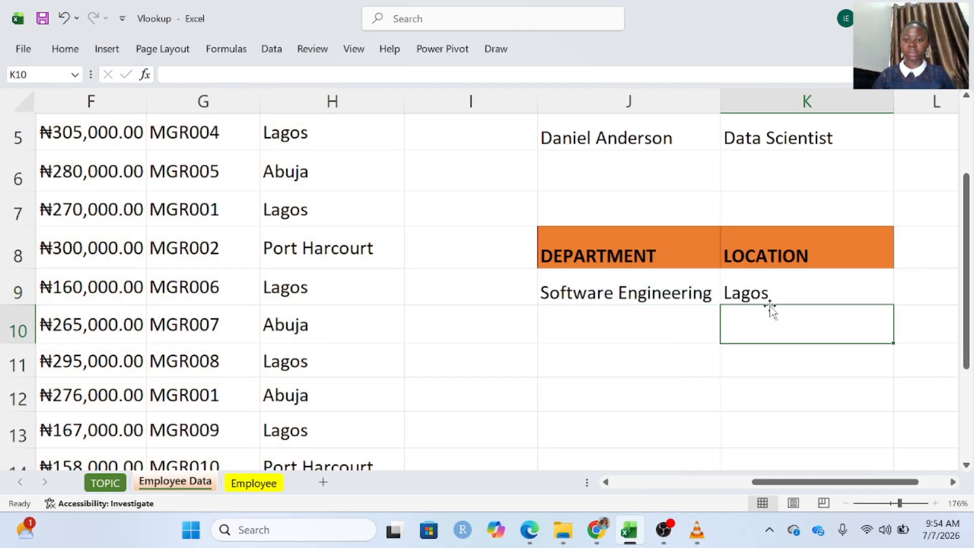
- Test the location lookup by choosing Data Science, Human Resources and Marketing in turn from J9's department list
{"action": "left_click", "coordinate": [705, 297]}
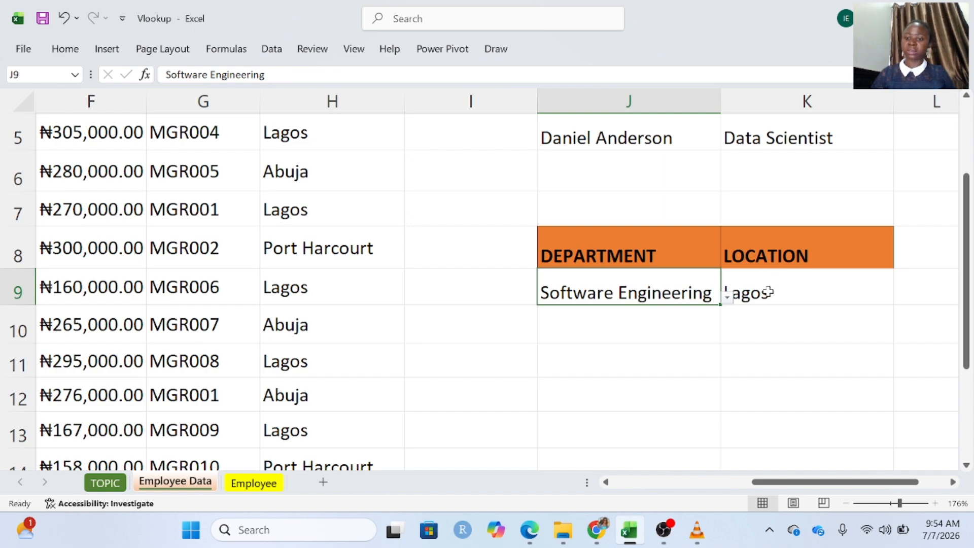
{"action": "left_click", "coordinate": [727, 298]}
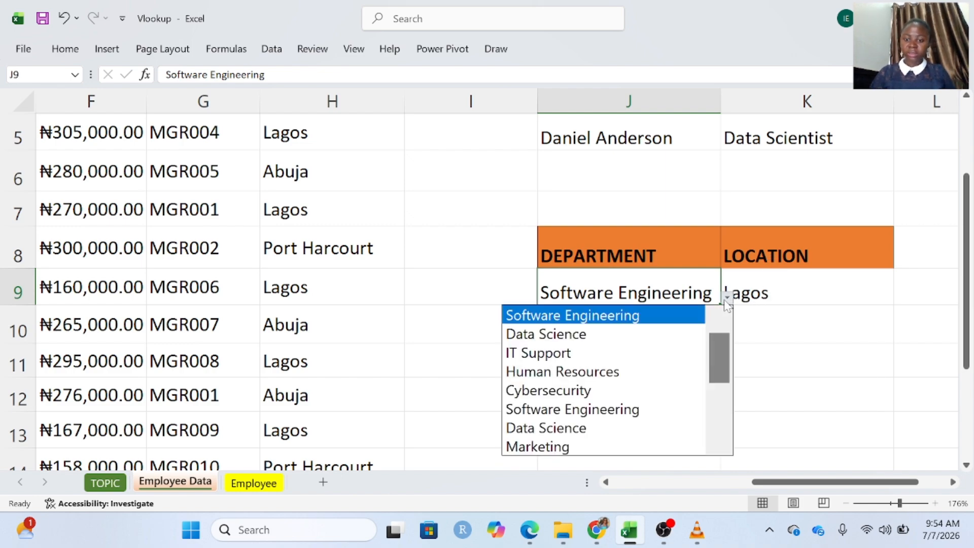
{"action": "left_click", "coordinate": [542, 335]}
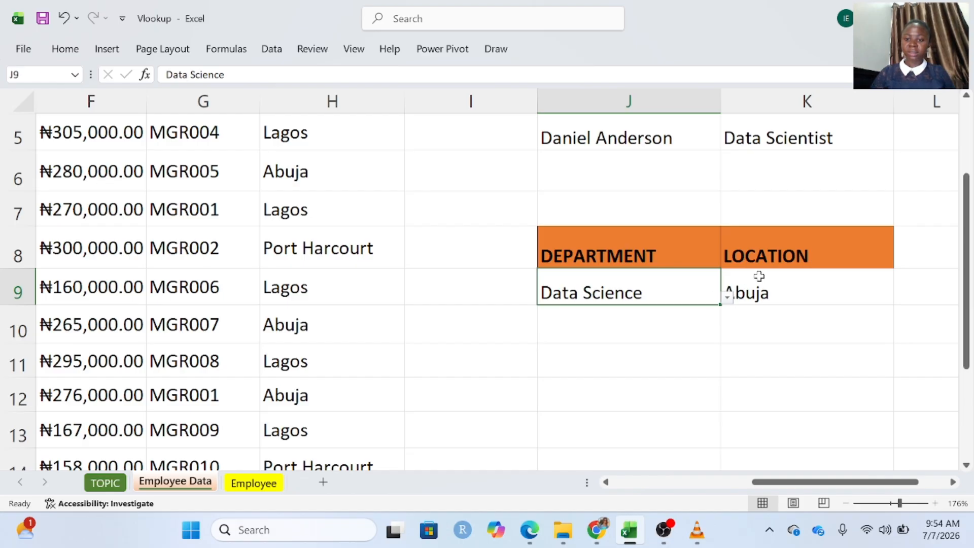
{"action": "left_click", "coordinate": [730, 298]}
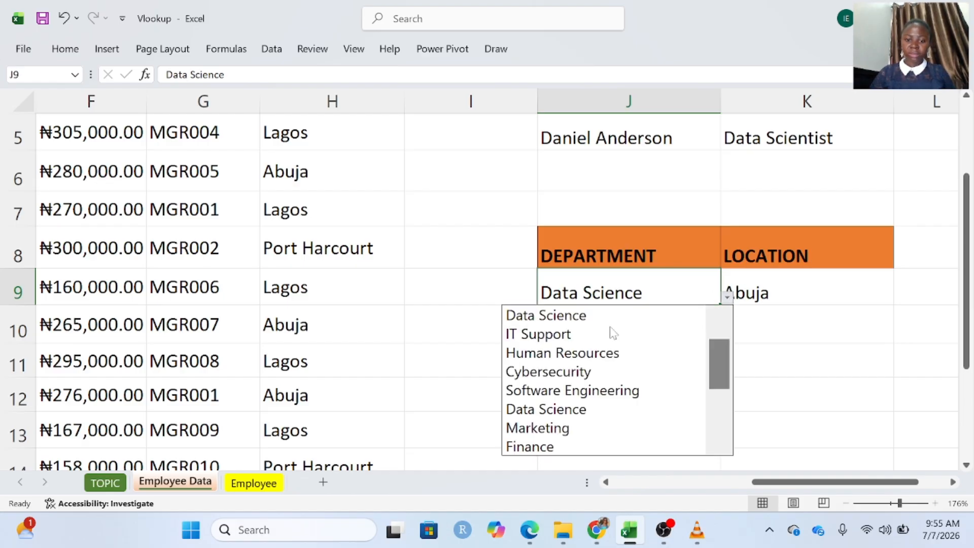
{"action": "left_click", "coordinate": [603, 350]}
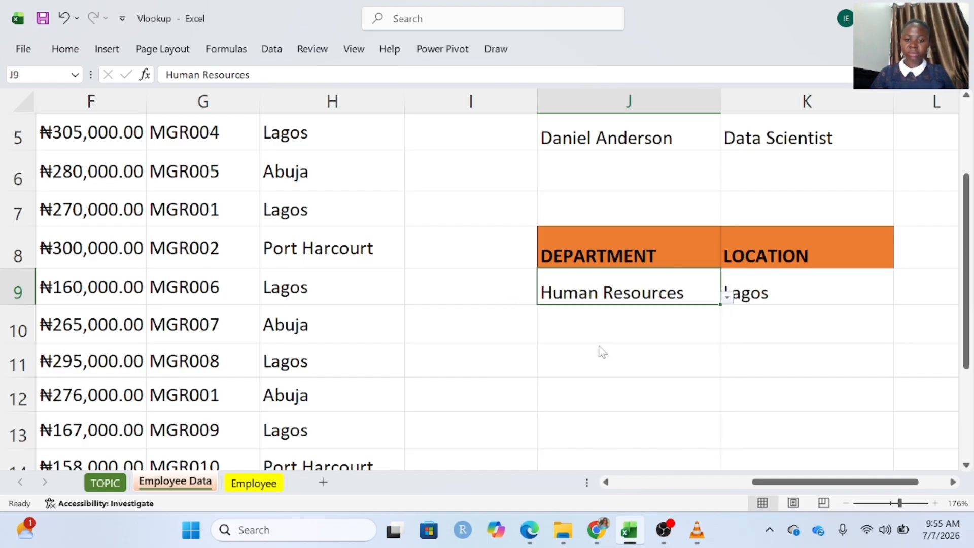
{"action": "left_click", "coordinate": [727, 299]}
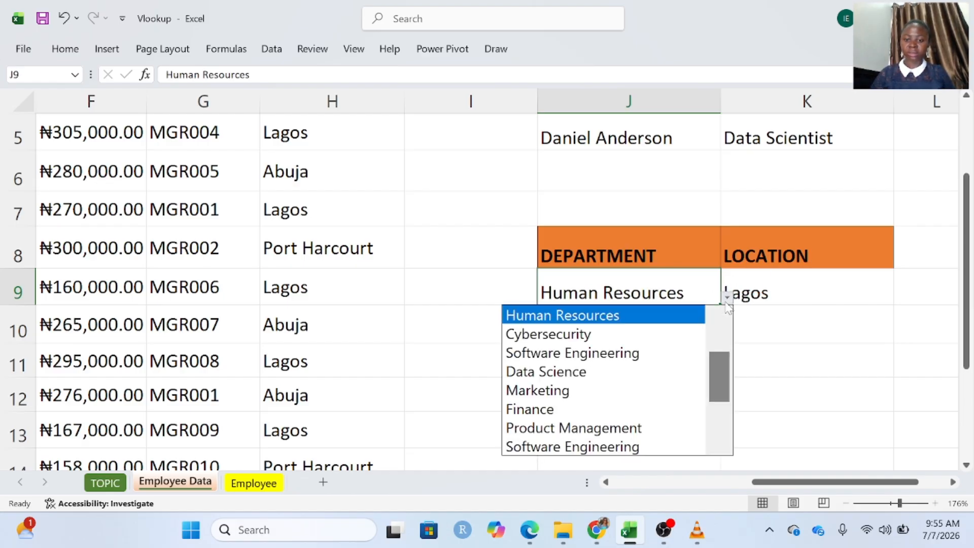
{"action": "left_click", "coordinate": [590, 398]}
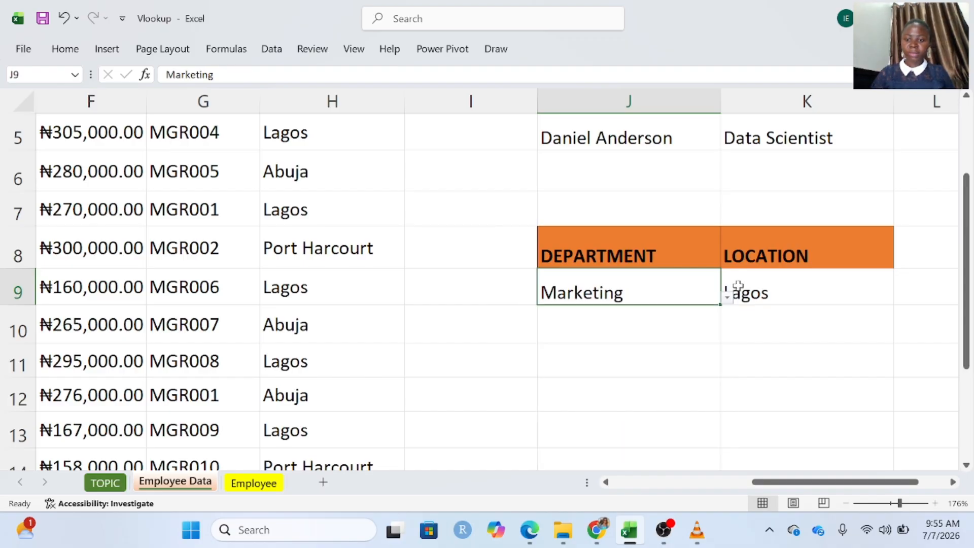
- Choose IT Support as the department in J9 and check the returned location against its row in the employee table
{"action": "left_click", "coordinate": [727, 299]}
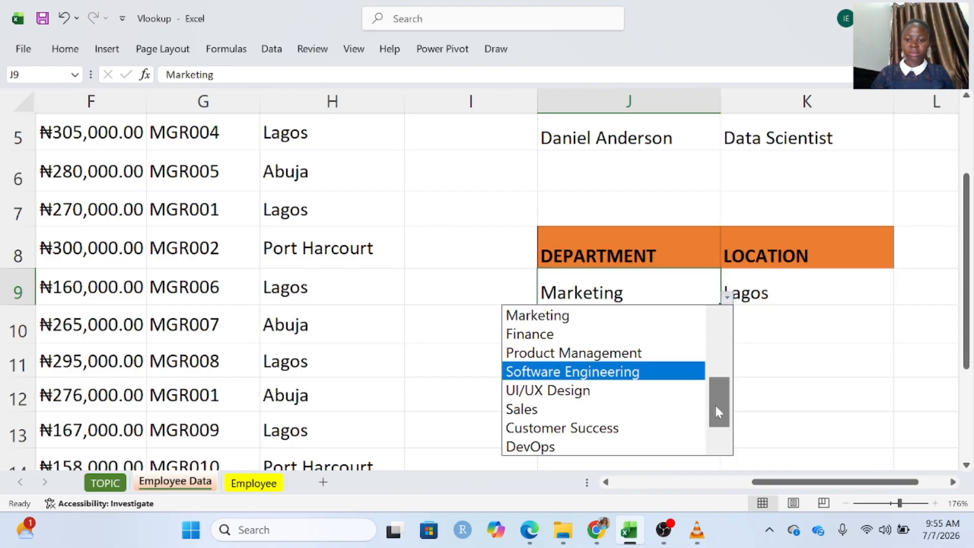
{"action": "left_click_drag", "start_coordinate": [718, 412], "coordinate": [713, 362]}
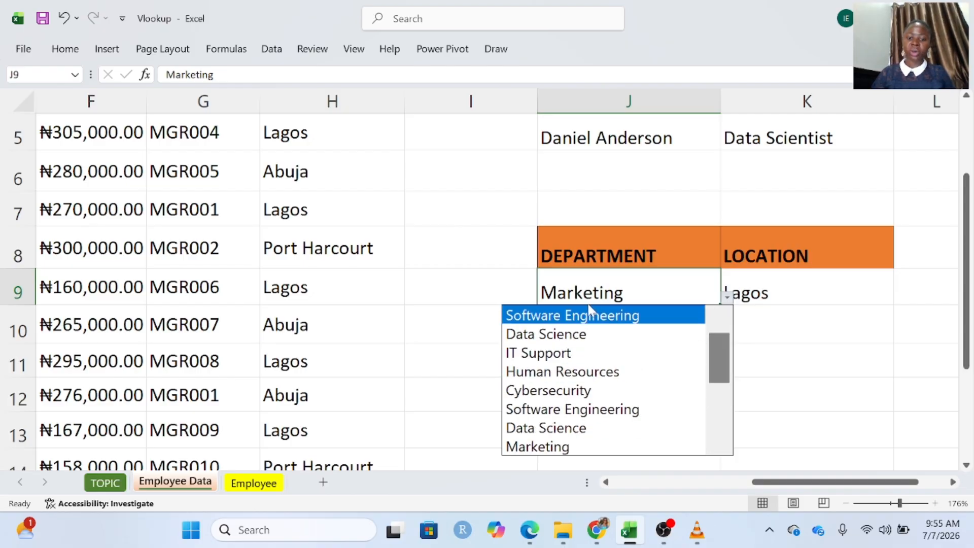
{"action": "left_click", "coordinate": [547, 354]}
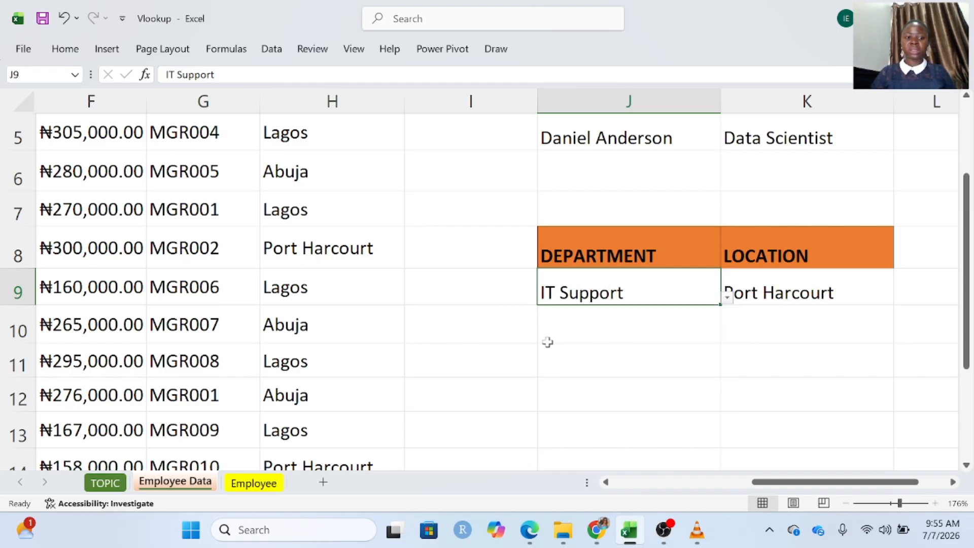
{"action": "scroll", "coordinate": [330, 339], "scroll_direction": "left", "scroll_amount": 5}
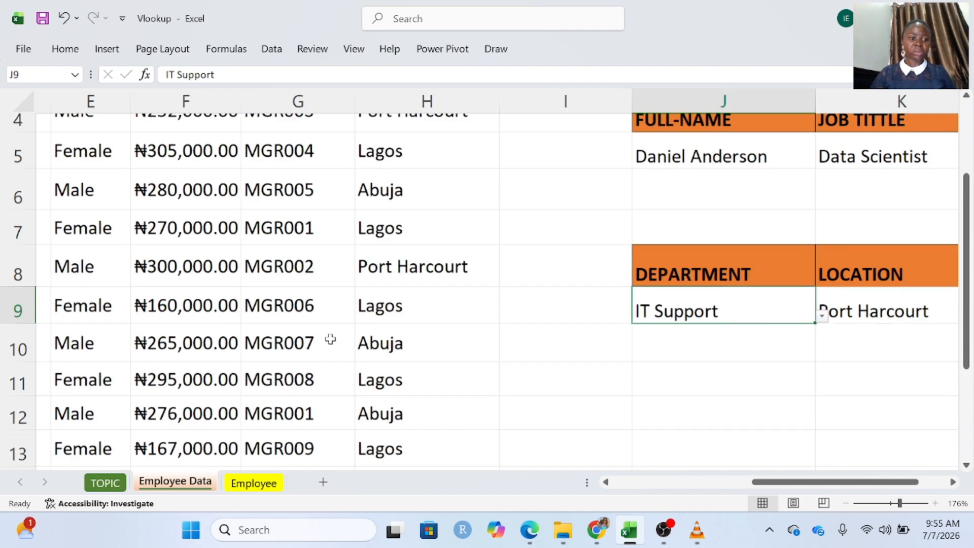
{"action": "scroll", "coordinate": [330, 339], "scroll_direction": "up", "scroll_amount": 1}
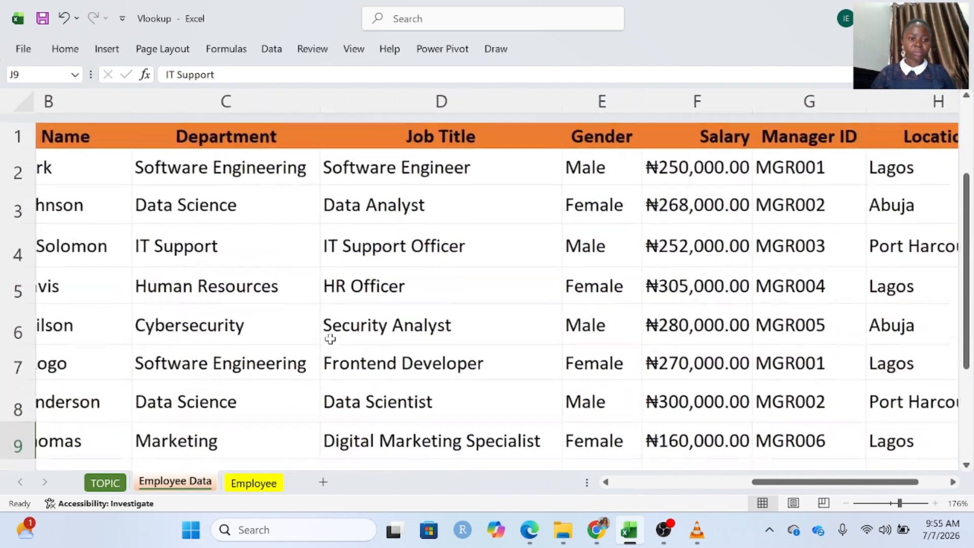
{"action": "scroll", "coordinate": [329, 339], "scroll_direction": "left", "scroll_amount": 2}
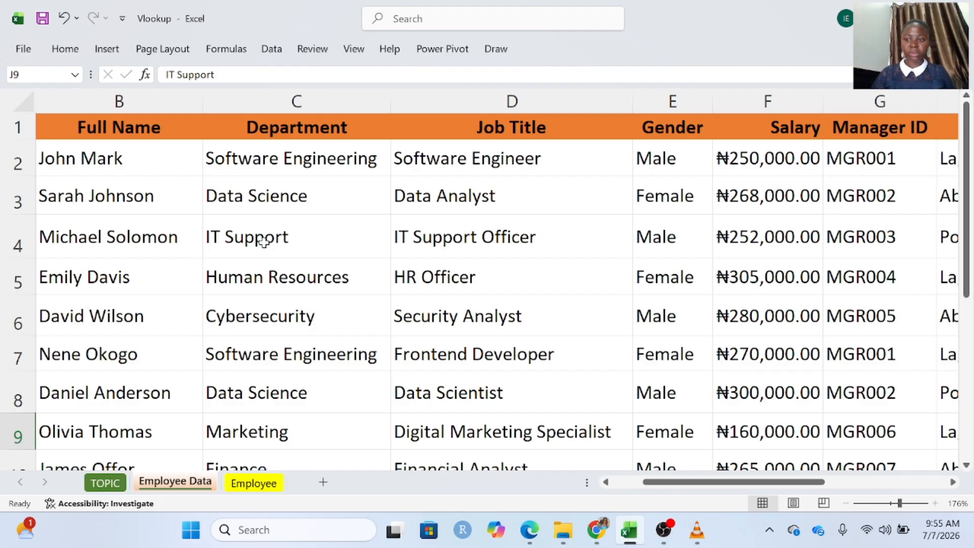
{"action": "scroll", "coordinate": [263, 243], "scroll_direction": "right", "scroll_amount": 2}
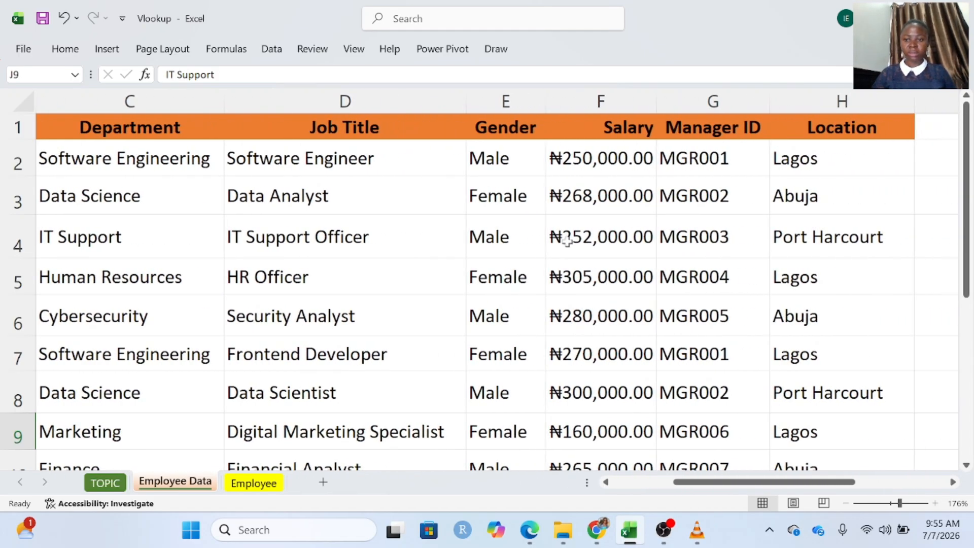
- Choose Finance as the department in J9 and check the returned location against the Finance row in the employee table
{"action": "scroll", "coordinate": [793, 244], "scroll_direction": "right", "scroll_amount": 4}
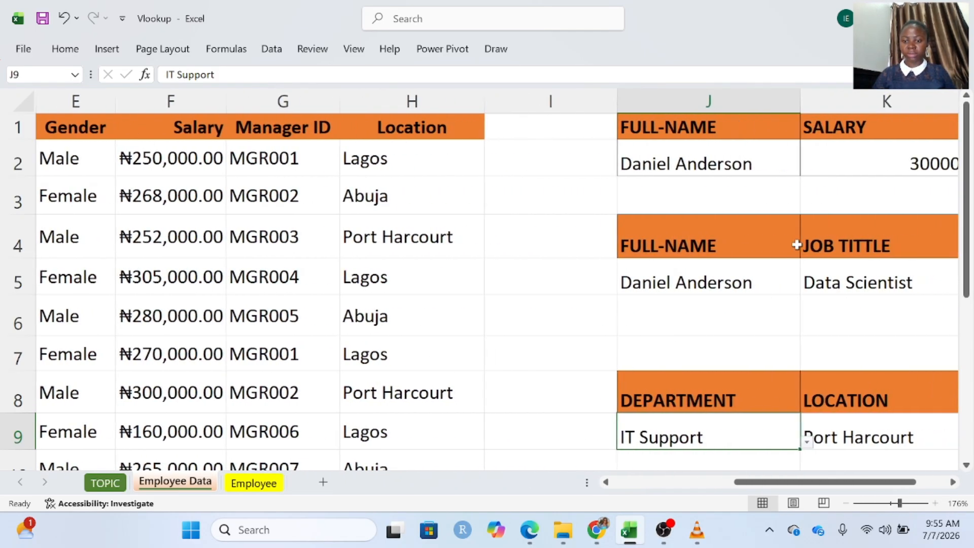
{"action": "left_click", "coordinate": [807, 442]}
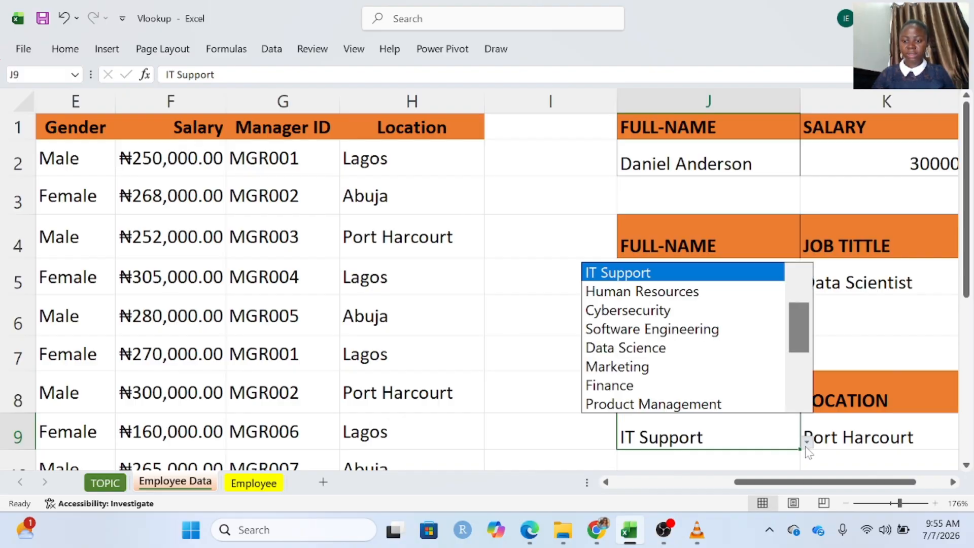
{"action": "left_click", "coordinate": [646, 387]}
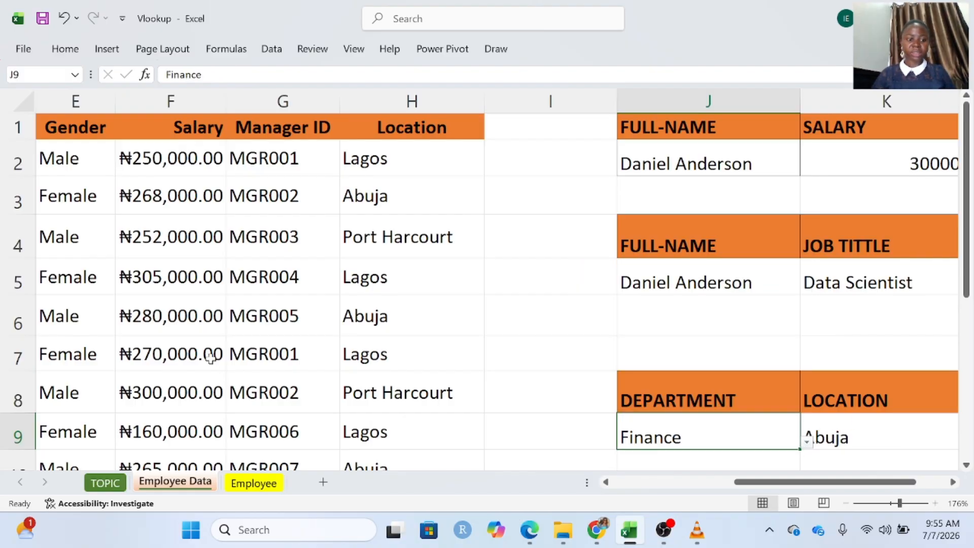
{"action": "scroll", "coordinate": [211, 357], "scroll_direction": "left", "scroll_amount": 5}
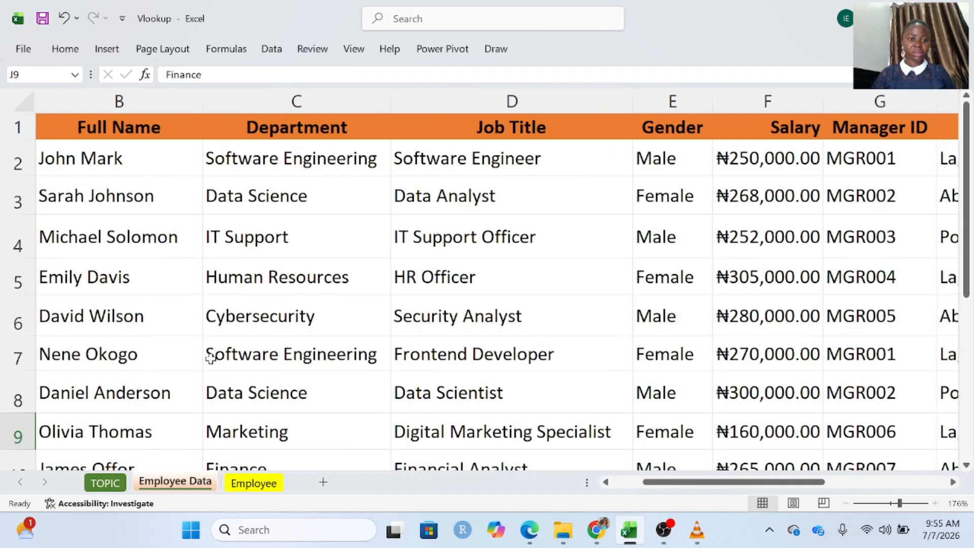
{"action": "scroll", "coordinate": [276, 335], "scroll_direction": "down", "scroll_amount": 2}
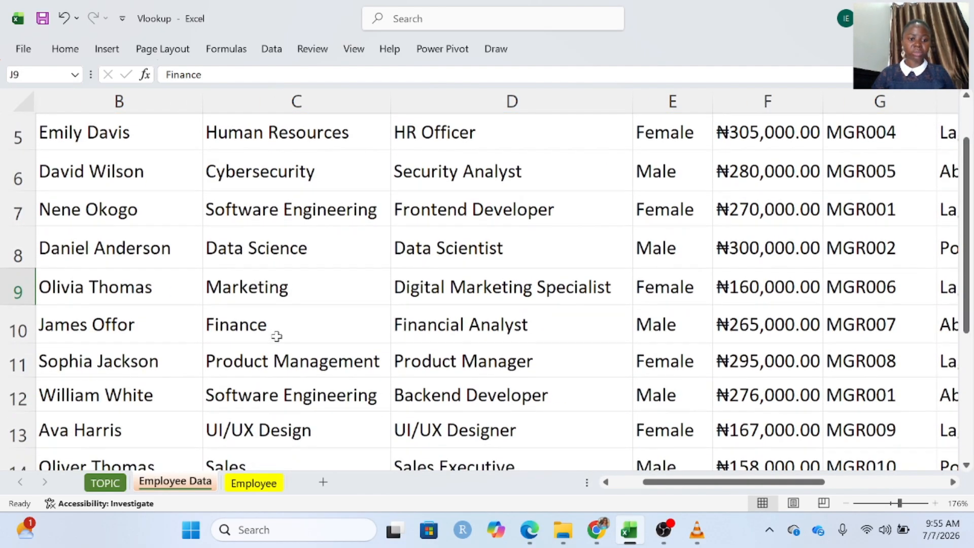
{"action": "scroll", "coordinate": [456, 341], "scroll_direction": "right", "scroll_amount": 3}
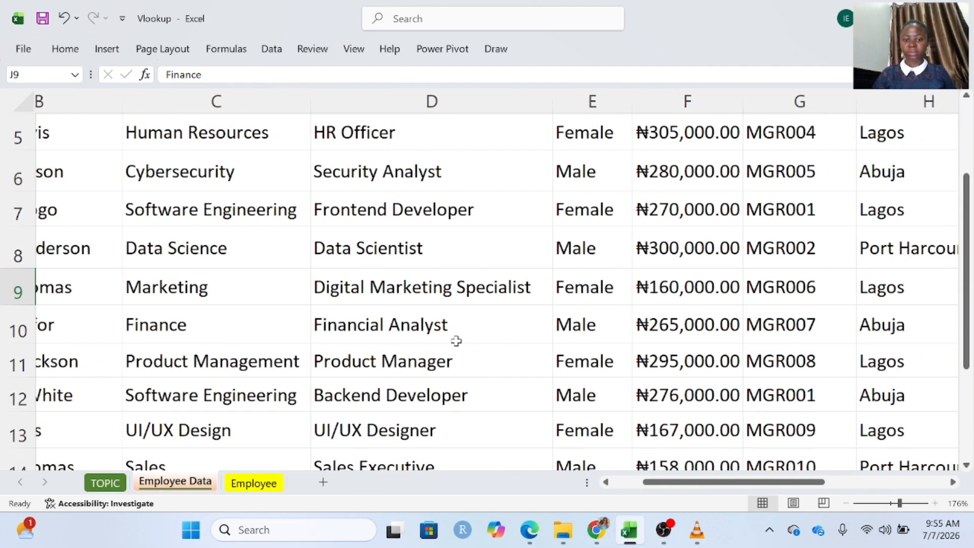
{"action": "scroll", "coordinate": [507, 337], "scroll_direction": "left", "scroll_amount": 1}
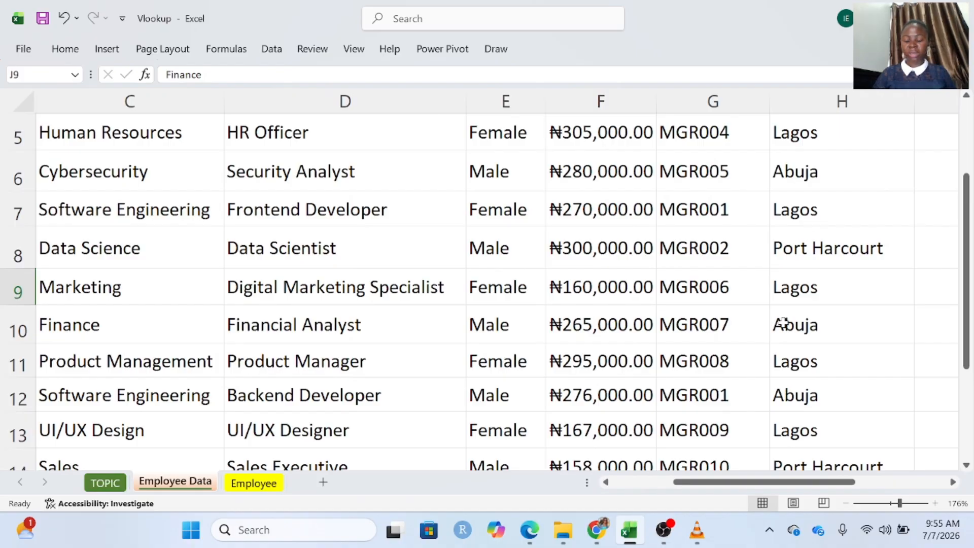
{"action": "scroll", "coordinate": [784, 323], "scroll_direction": "right", "scroll_amount": 3}
{"action": "scroll", "coordinate": [783, 323], "scroll_direction": "right", "scroll_amount": 2}
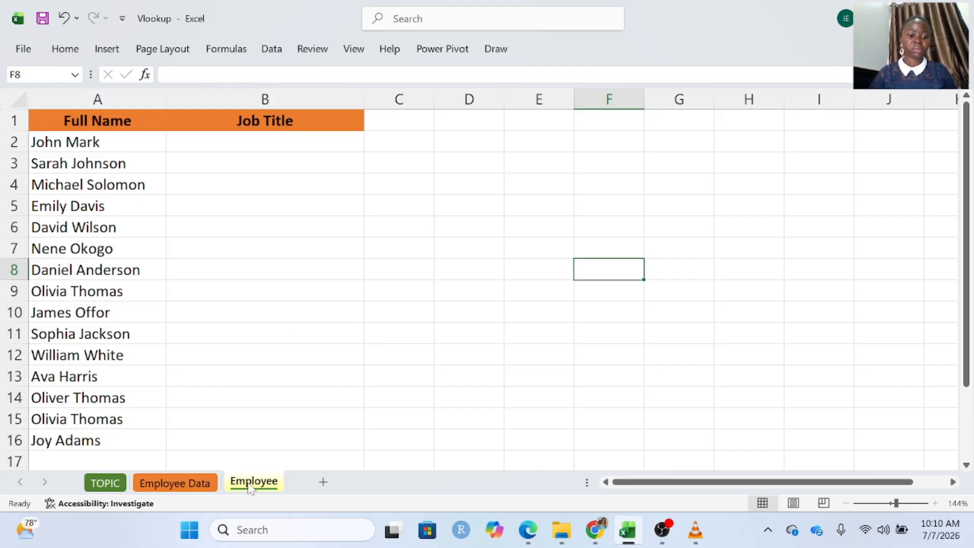
- Compare the Employee Data table with the Full Name and empty Job Title columns on the Employee sheet
{"action": "left_click", "coordinate": [202, 482]}
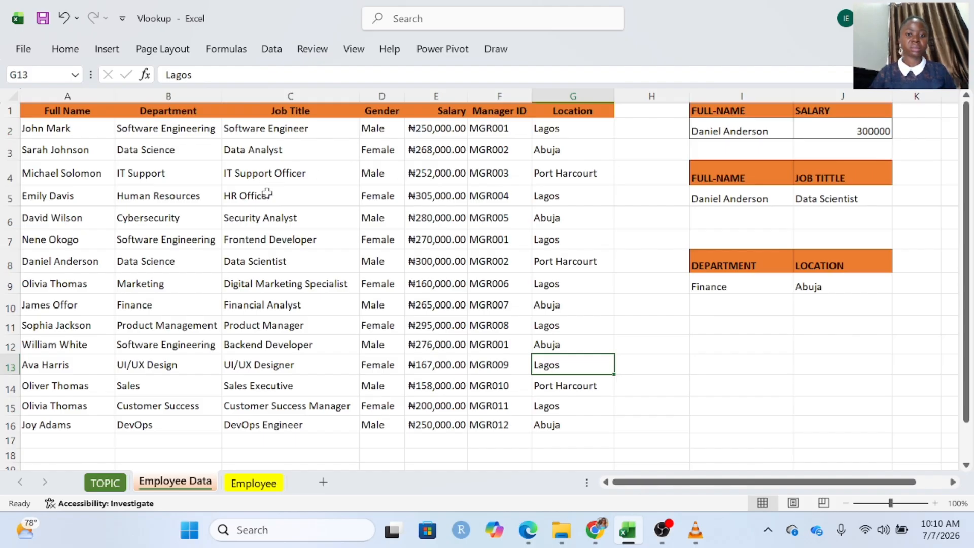
{"action": "left_click", "coordinate": [626, 382]}
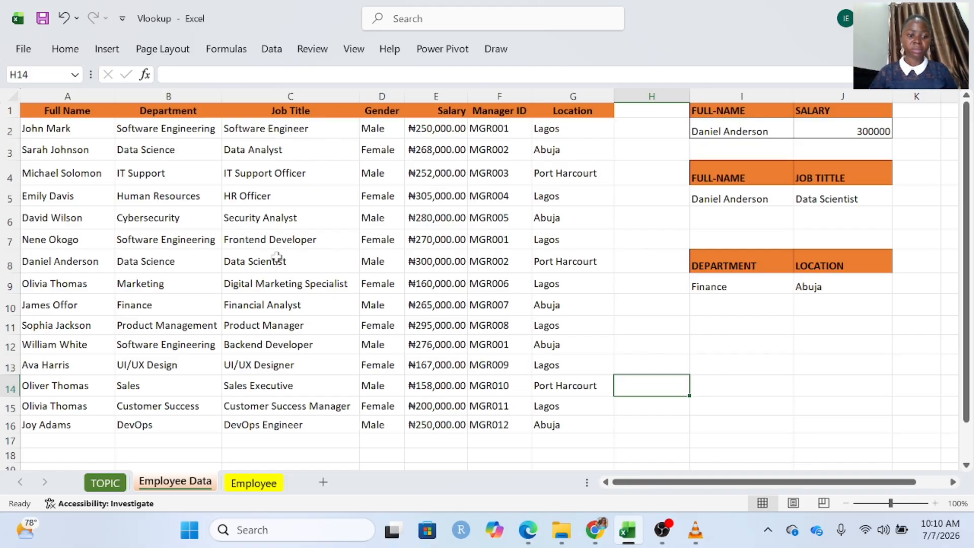
{"action": "left_click", "coordinate": [265, 483]}
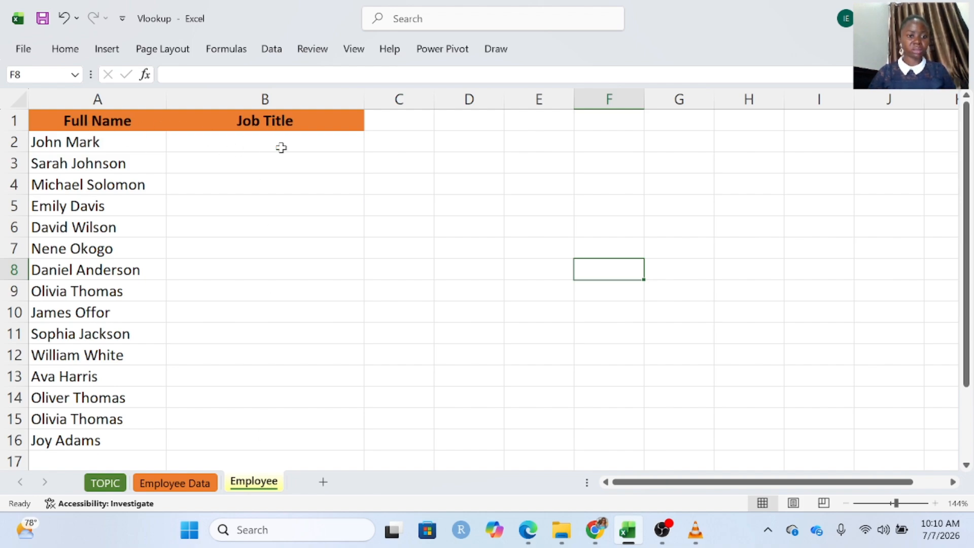
{"action": "left_click", "coordinate": [175, 484]}
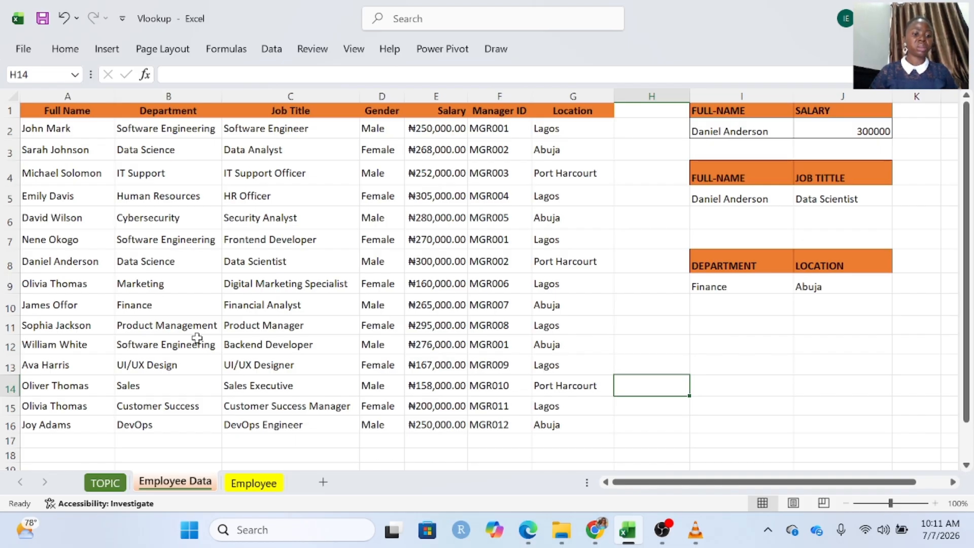
{"action": "left_click", "coordinate": [254, 483]}
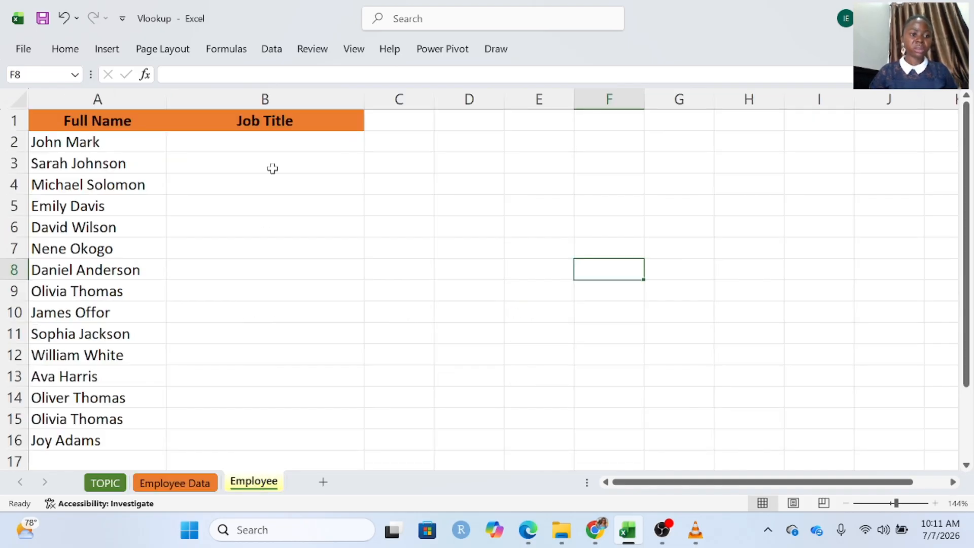
- Start a VLOOKUP formula in B2 of the Employee sheet with the full name in A2 as the lookup value
{"action": "left_click", "coordinate": [248, 144]}
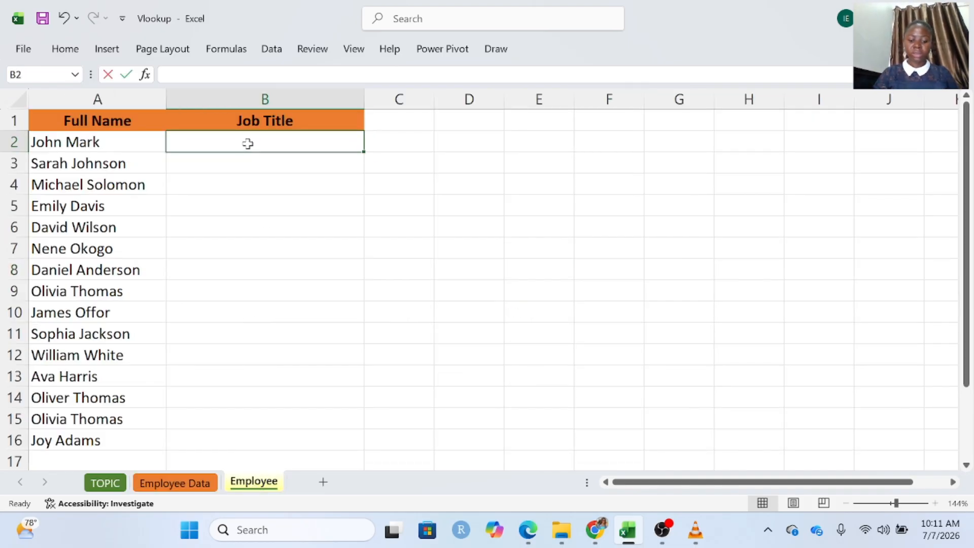
{"action": "type", "text": "=VL"}
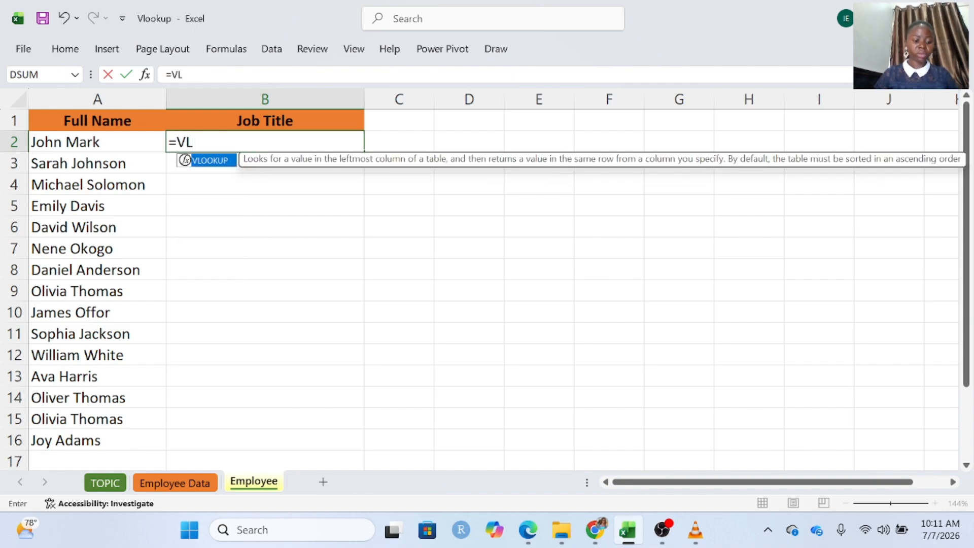
{"action": "key", "text": "Tab"}
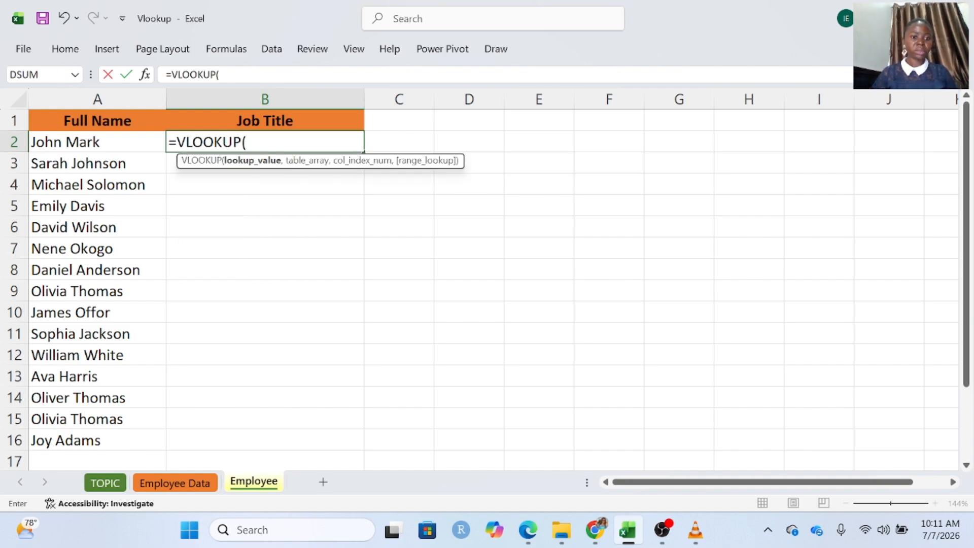
{"action": "left_click", "coordinate": [84, 142]}
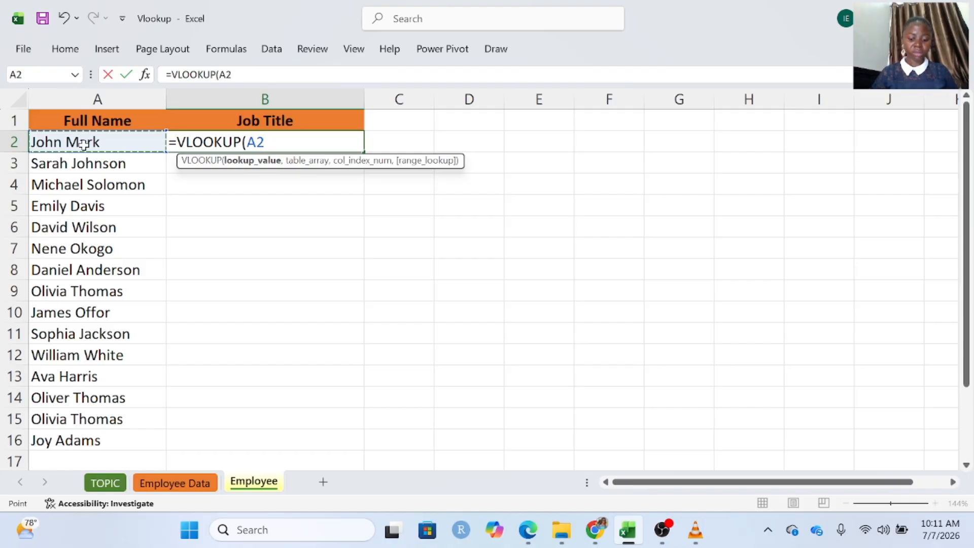
{"action": "type", "text": ","}
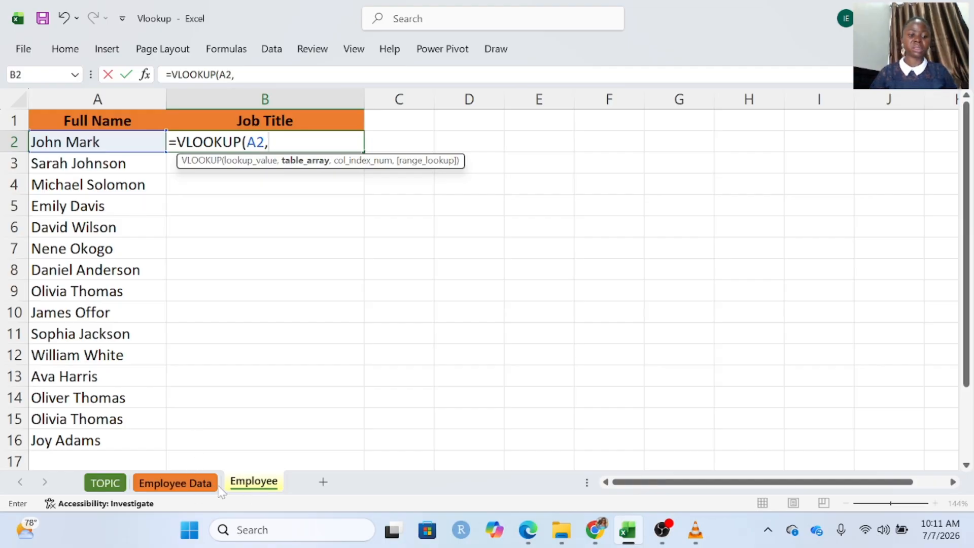
- Set the VLOOKUP's table array to A1:C16 on the Employee Data sheet and its column index to 3
{"action": "left_click", "coordinate": [196, 486]}
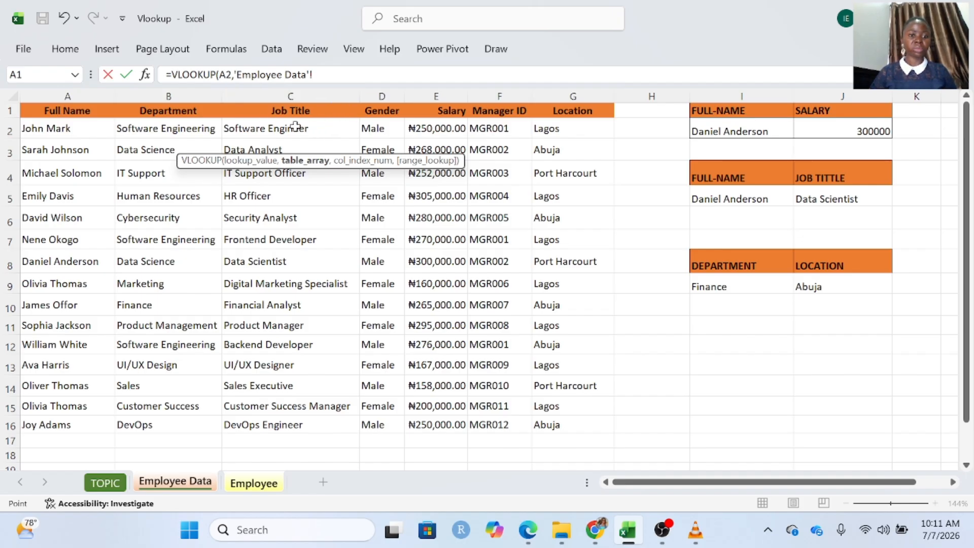
{"action": "left_click_drag", "start_coordinate": [55, 110], "coordinate": [273, 424]}
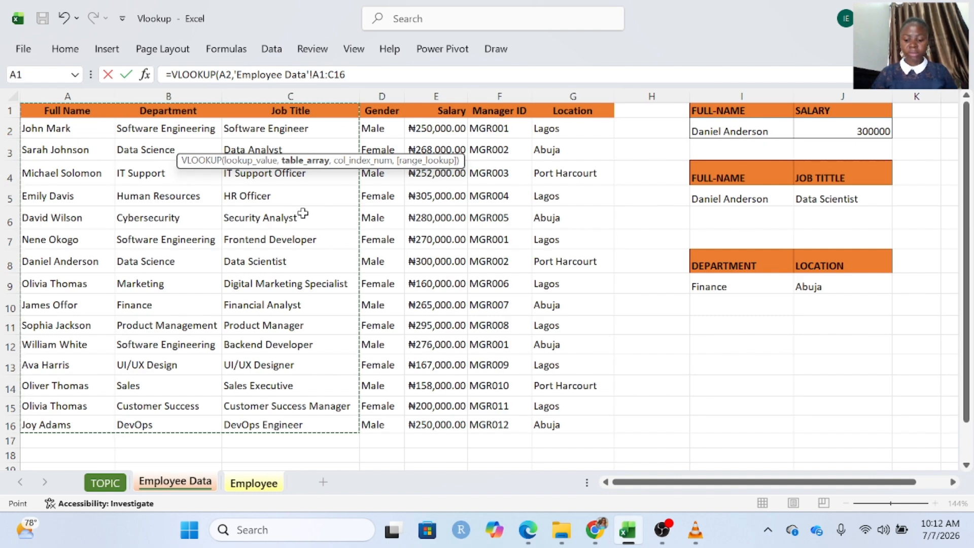
{"action": "type", "text": ",3"}
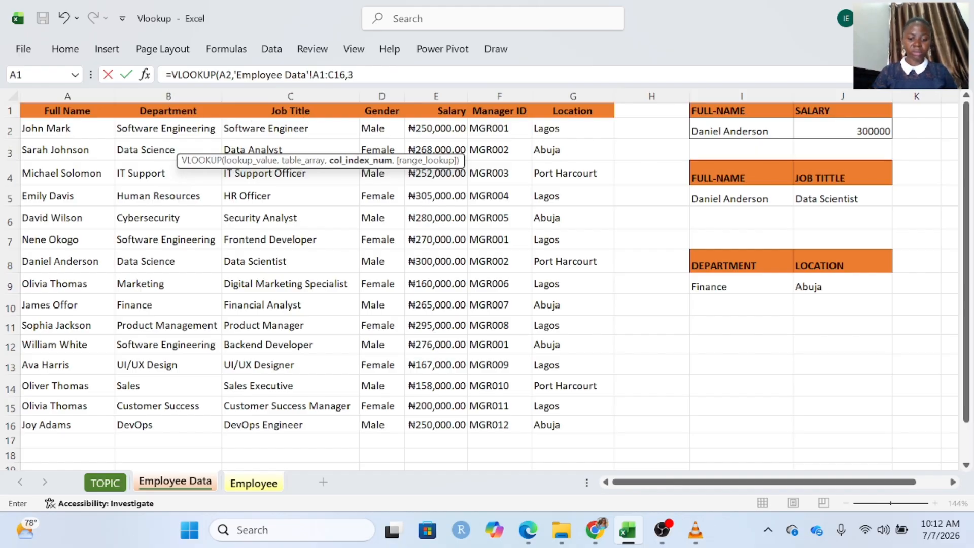
- Set the range lookup to FALSE for an exact match and enter the completed job title formula
{"action": "type", "text": ","}
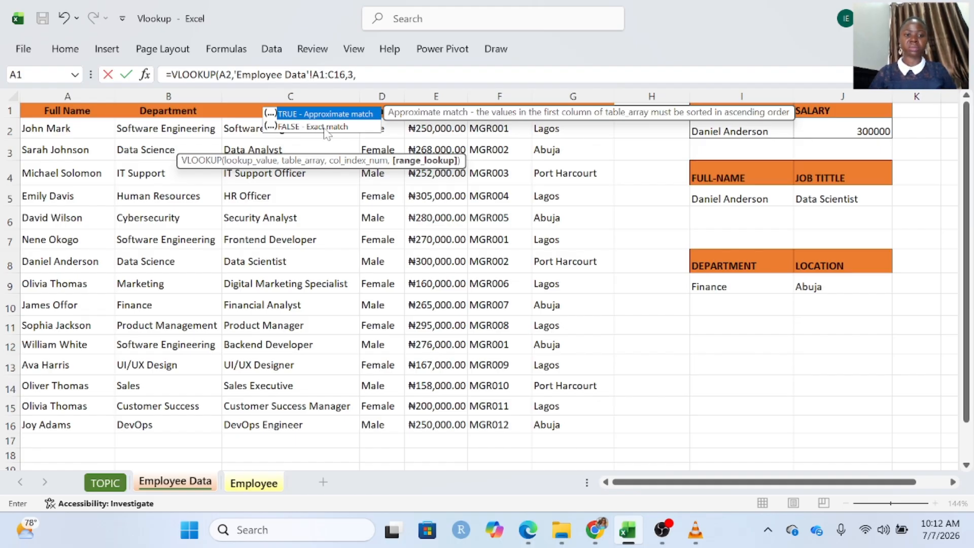
{"action": "double_click", "coordinate": [325, 127]}
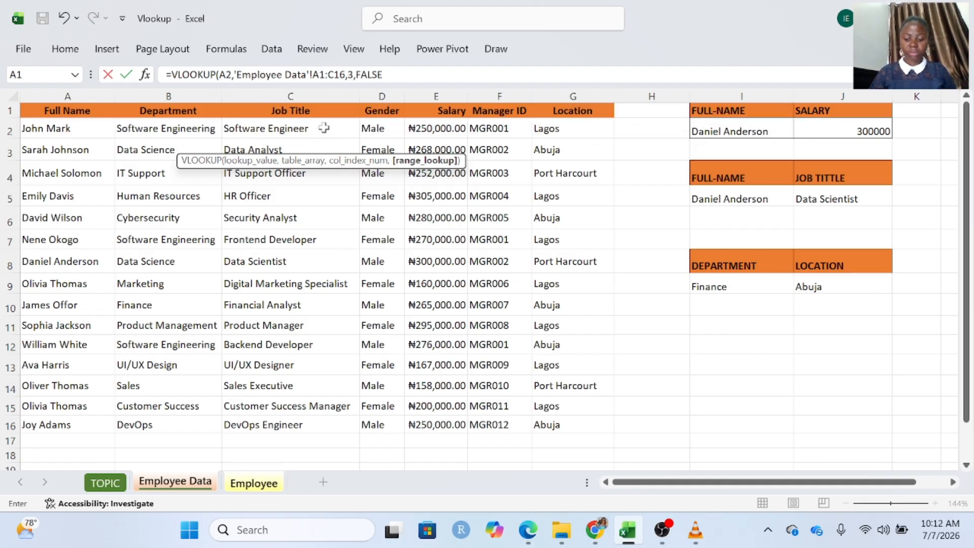
{"action": "type", "text": ")"}
{"action": "key", "text": "Return"}
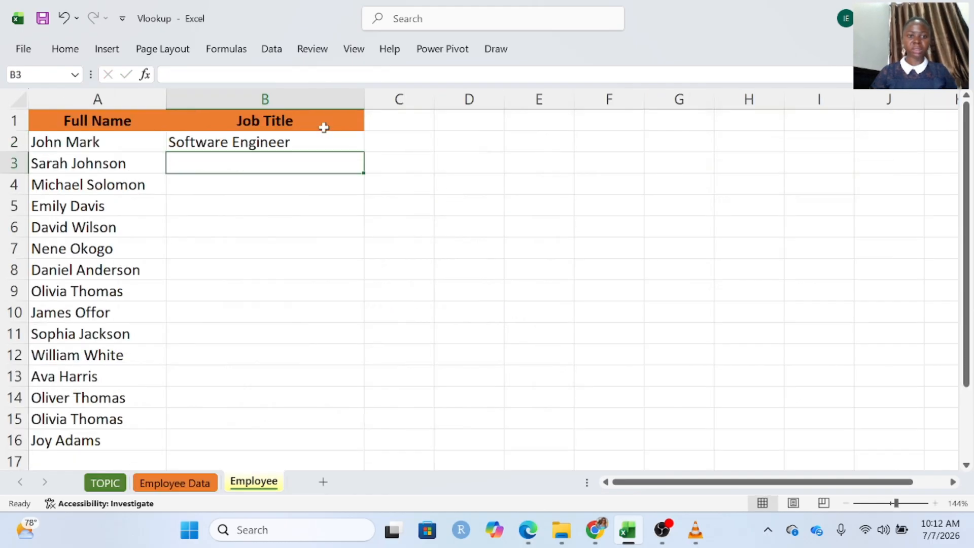
- Fill the VLOOKUP formula from B2 down to B16 and inspect the copied formula in B3
{"action": "left_click", "coordinate": [296, 141]}
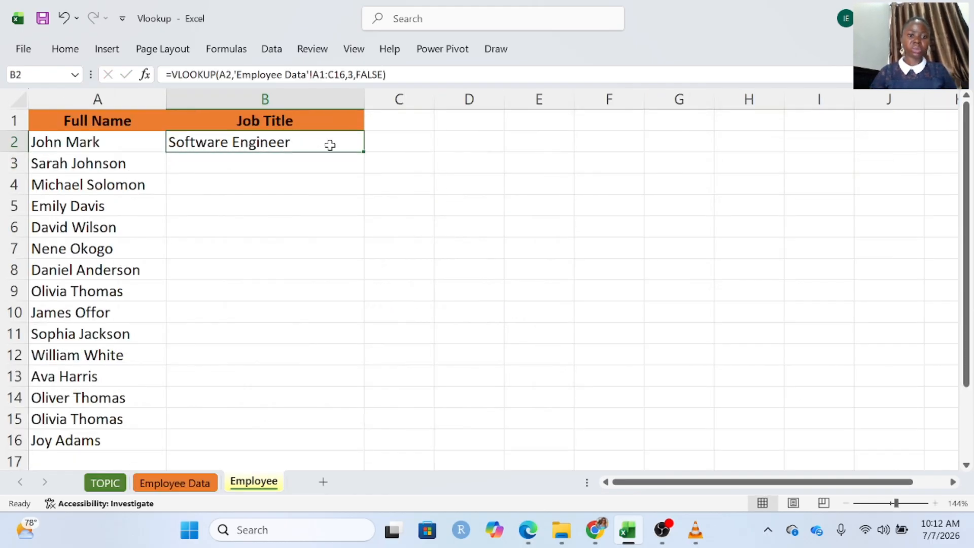
{"action": "double_click", "coordinate": [365, 152]}
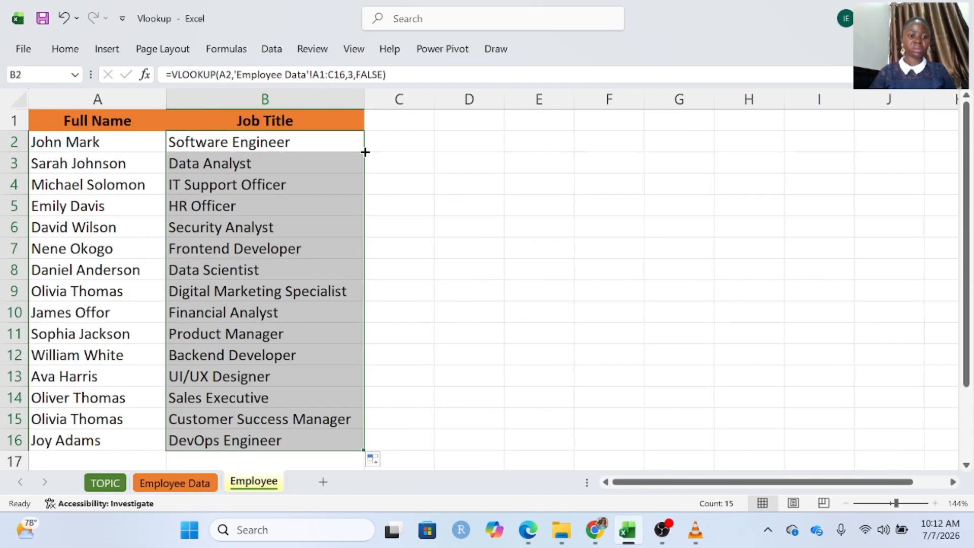
{"action": "left_click", "coordinate": [277, 163]}
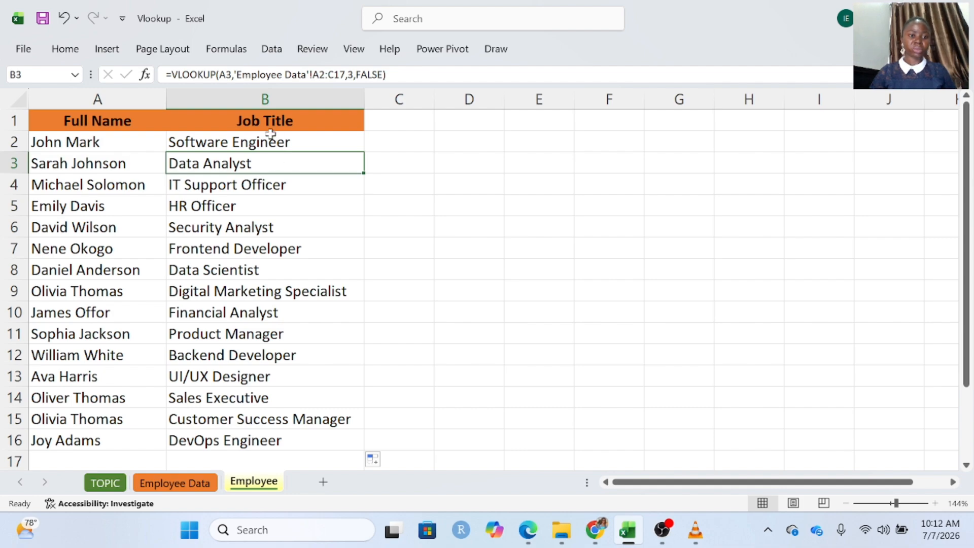